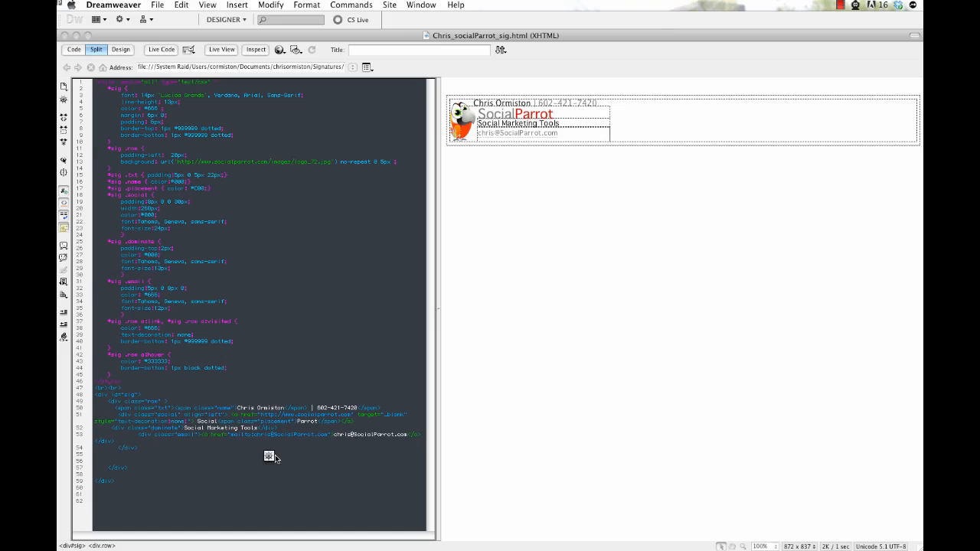
# Examine the background logo image URL in the #sig .row rule of the signature's CSS
pyautogui.click(274, 456)
pyautogui.moveTo(176, 162); pyautogui.dragTo(331, 163)
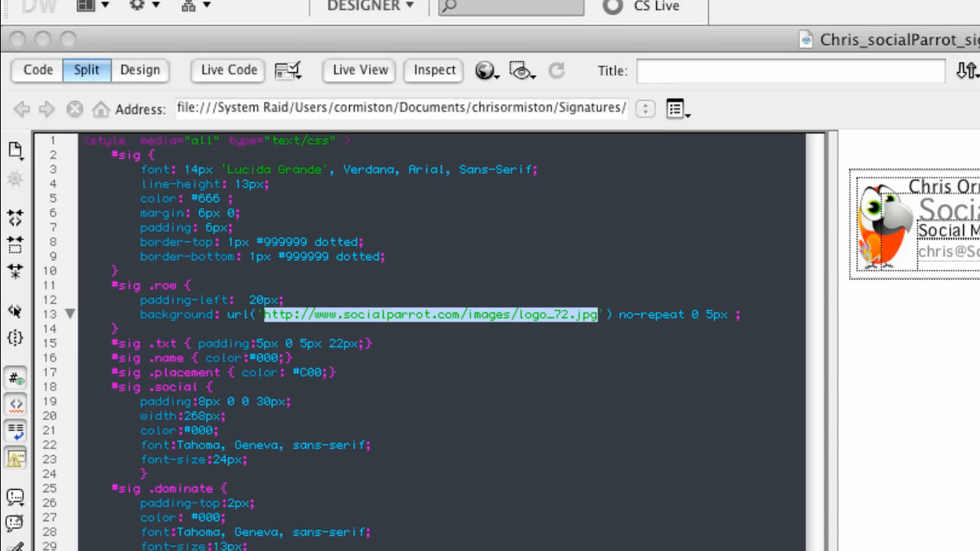
pyautogui.click(118, 329)
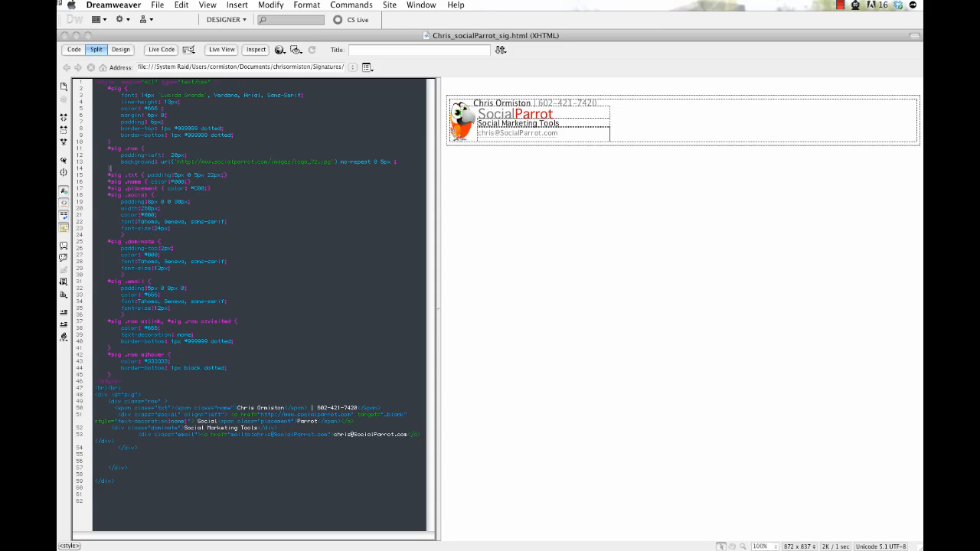
# Switch to Mail and open the Signatures section of its preferences
pyautogui.press('super+Tab')
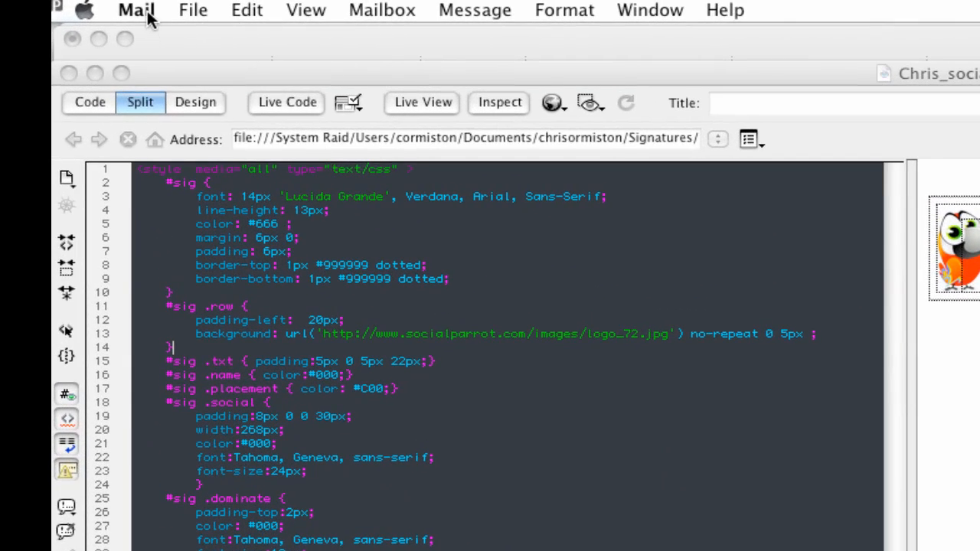
pyautogui.click(148, 14)
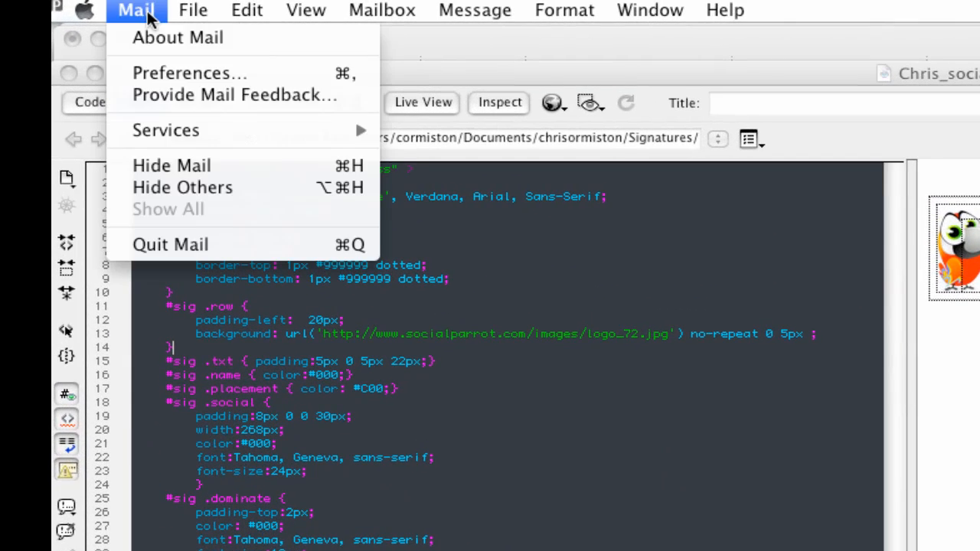
pyautogui.click(158, 74)
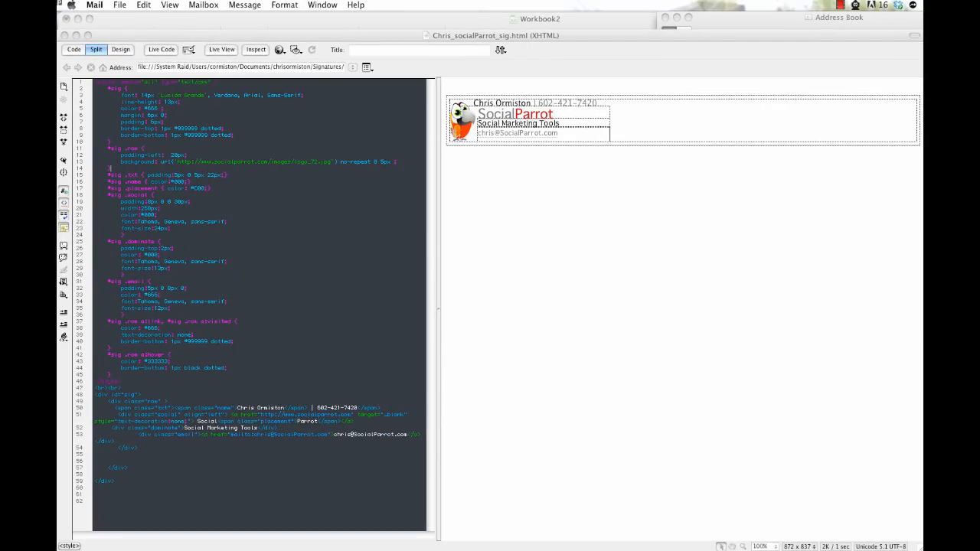
pyautogui.moveTo(979, 86); pyautogui.dragTo(512, 113)
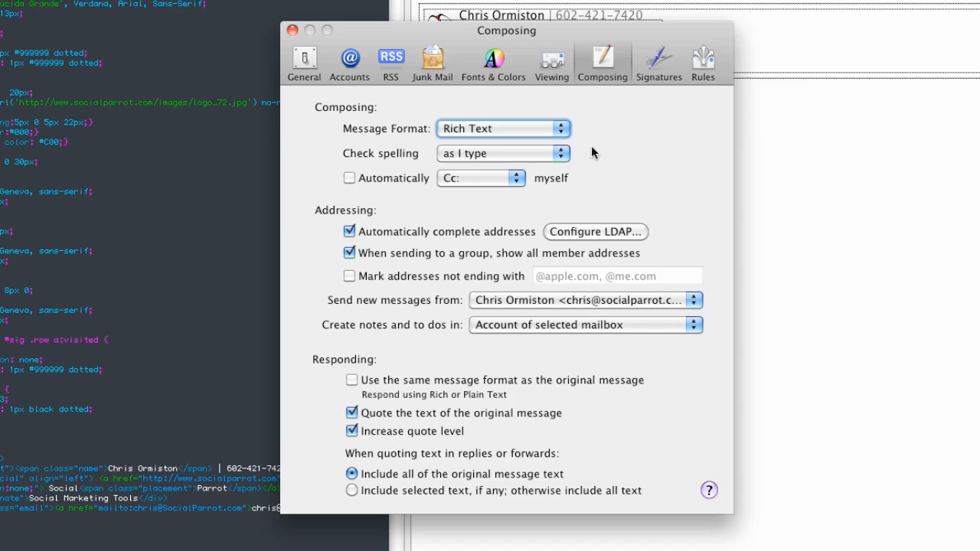
pyautogui.click(305, 65)
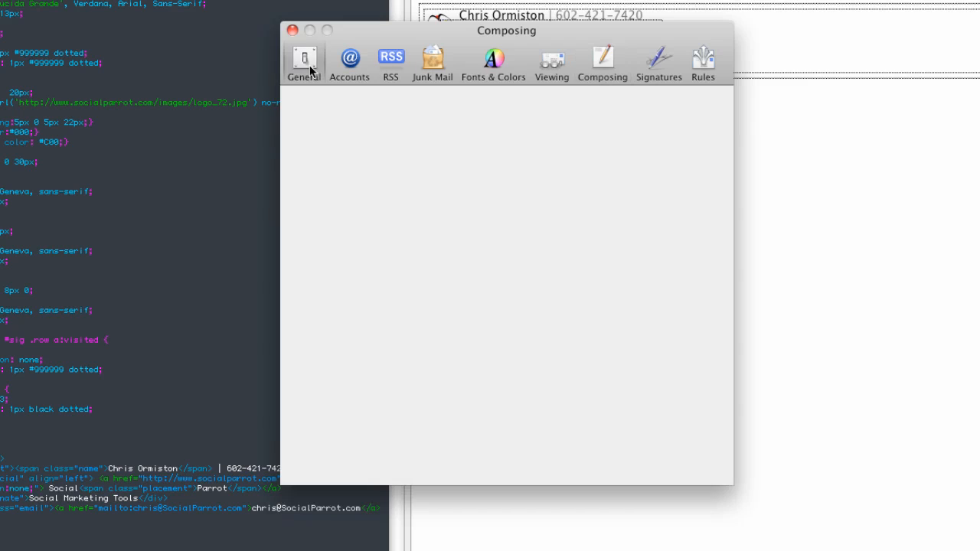
pyautogui.click(350, 62)
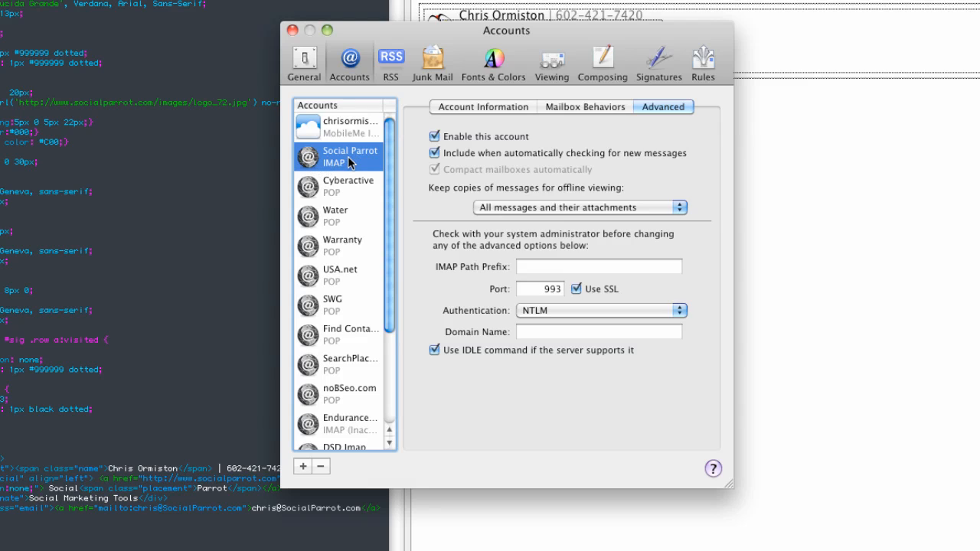
pyautogui.click(660, 65)
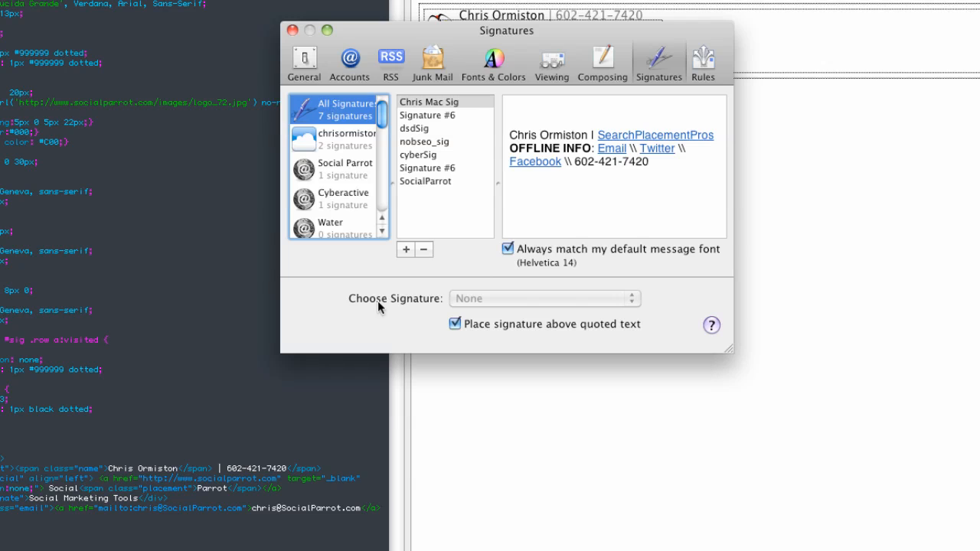
# Create a new signature under All Signatures and name it "Test"
pyautogui.click(406, 251)
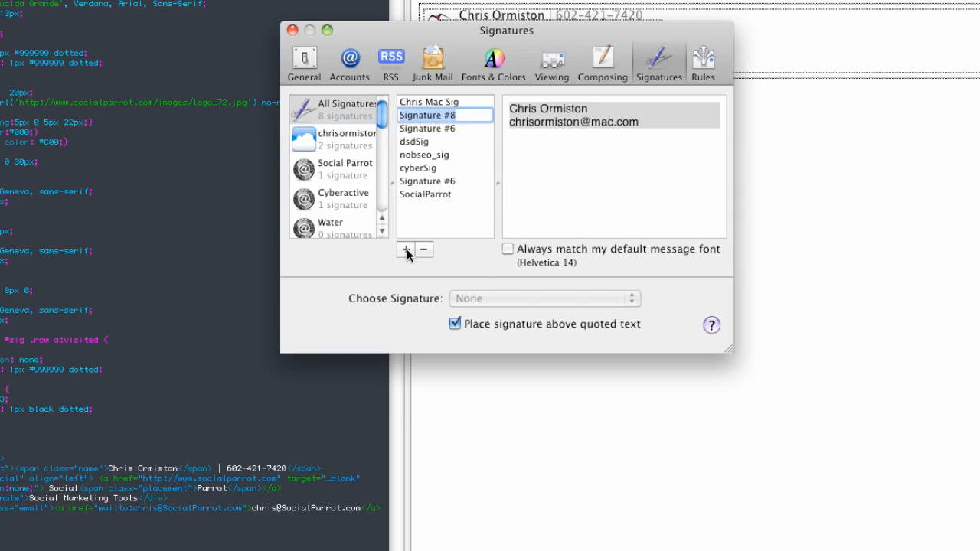
pyautogui.click(665, 126)
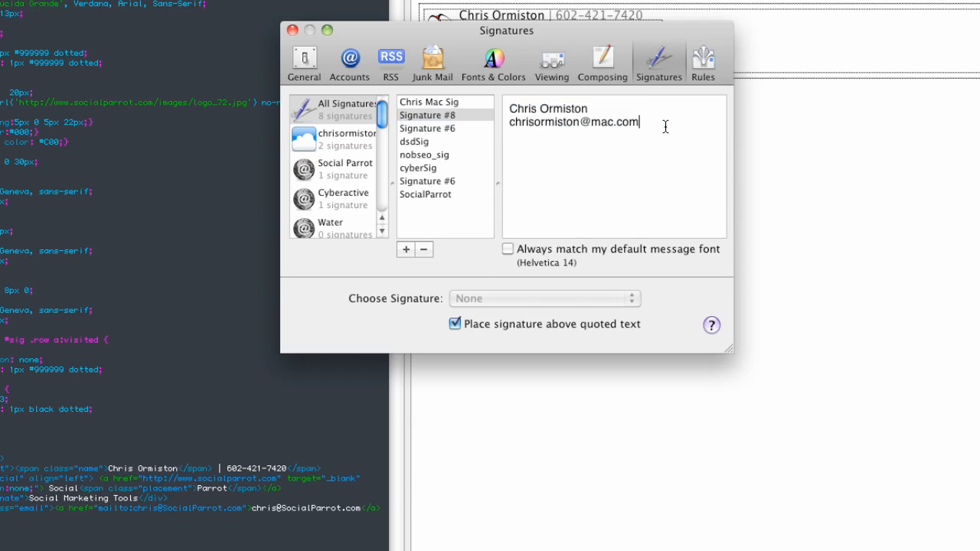
pyautogui.click(457, 116)
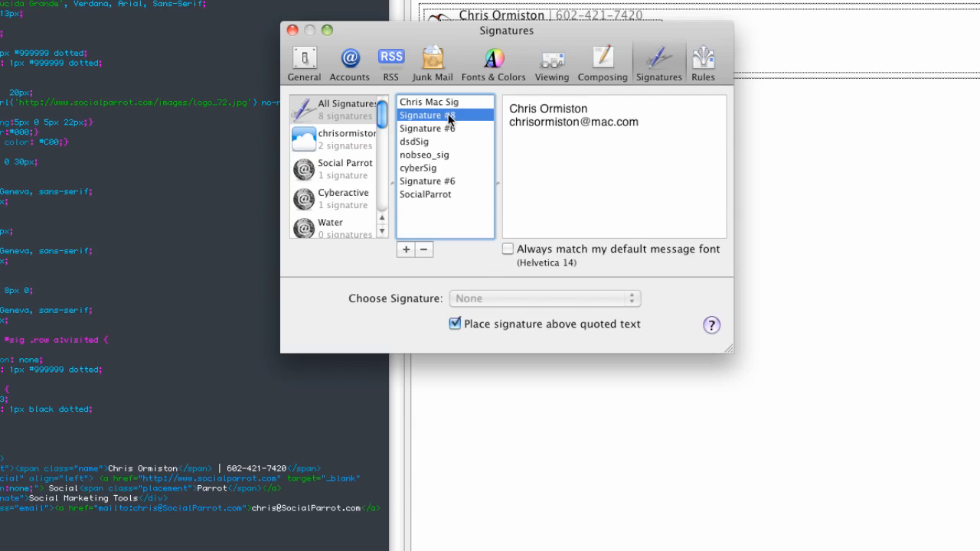
pyautogui.click(449, 117)
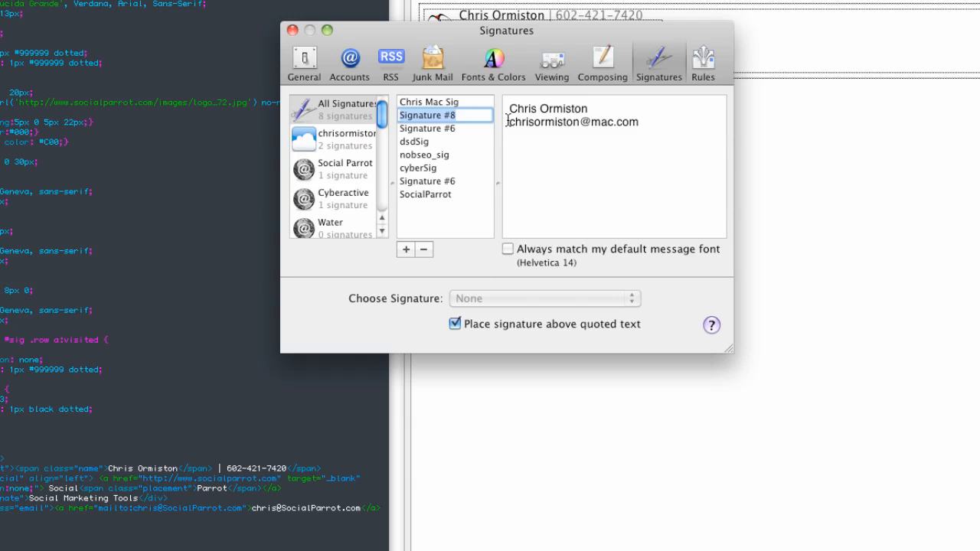
pyautogui.write('Test')
pyautogui.press('Return')
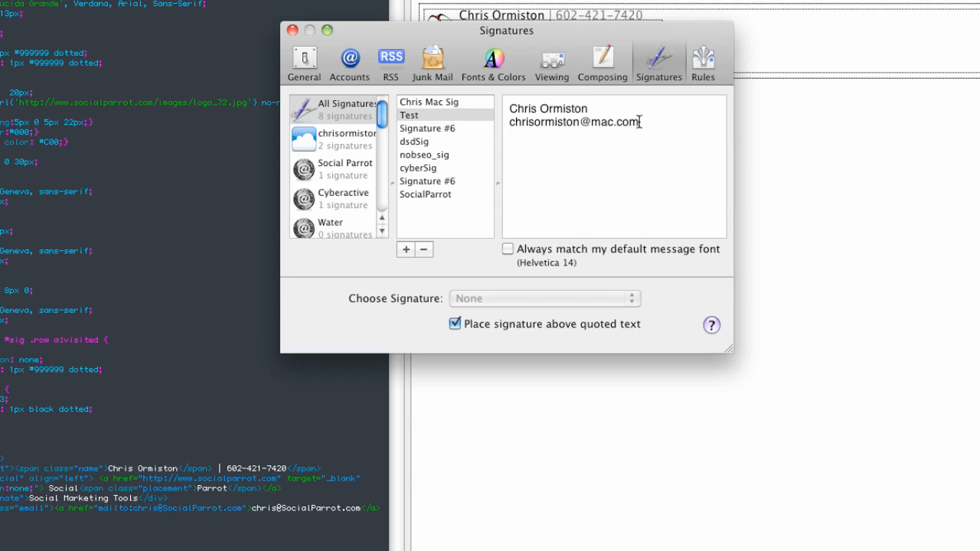
# Replace the default contents of the Test signature with the text "Test Signature" and reselect it in the signature list
pyautogui.moveTo(649, 120); pyautogui.dragTo(520, 106)
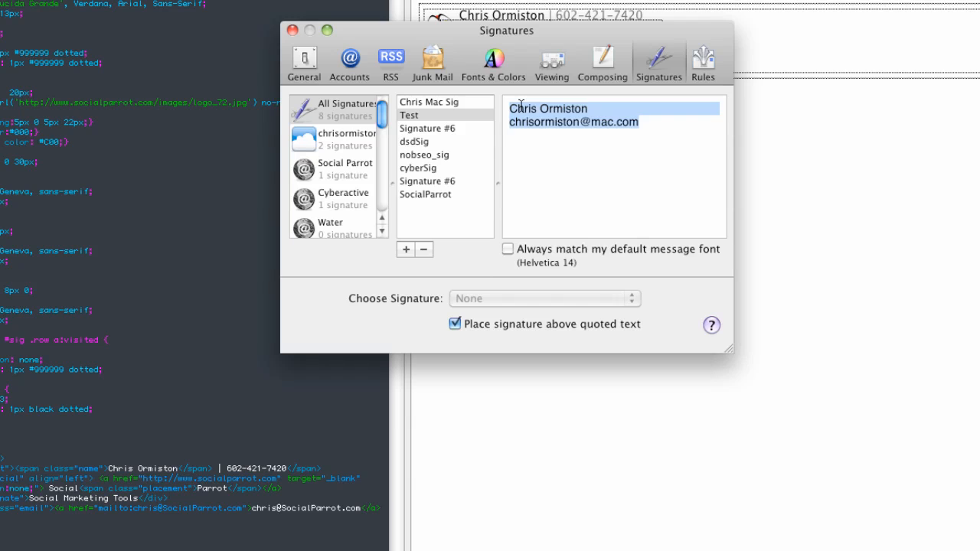
pyautogui.write('Test ')
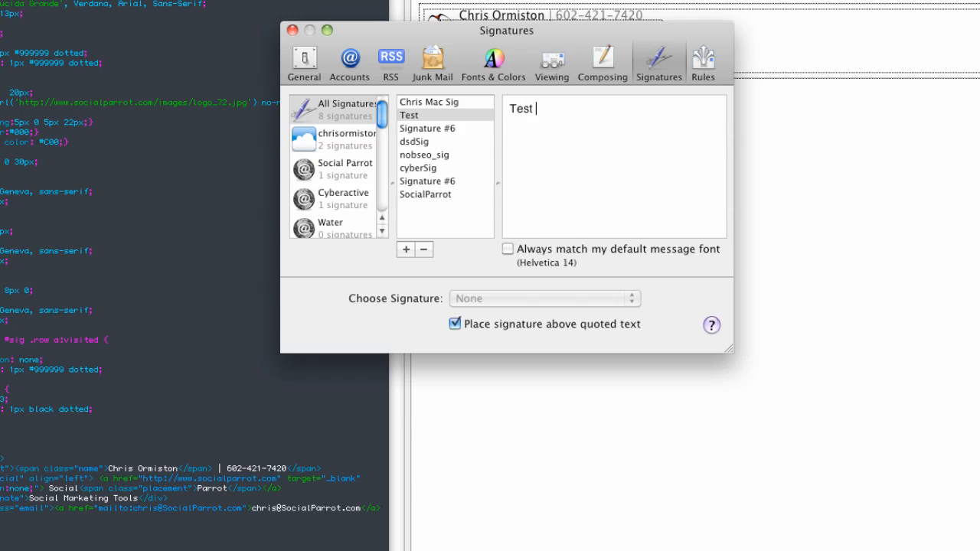
pyautogui.write('Signature')
pyautogui.press('Return')
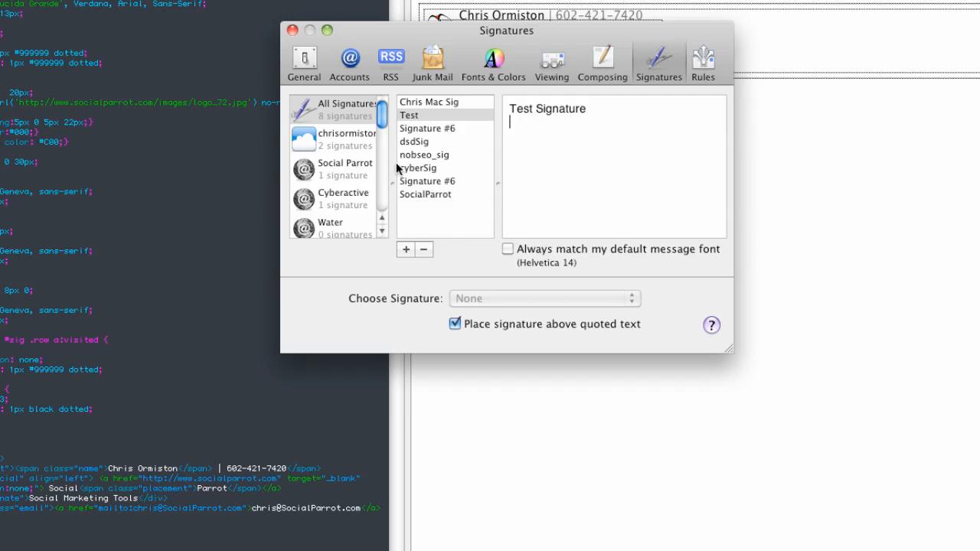
pyautogui.click(405, 129)
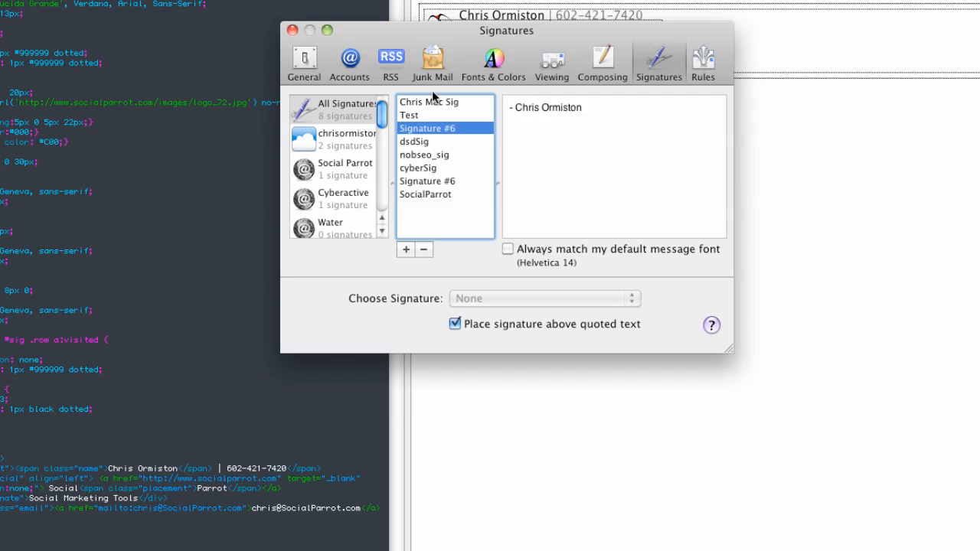
pyautogui.click(421, 116)
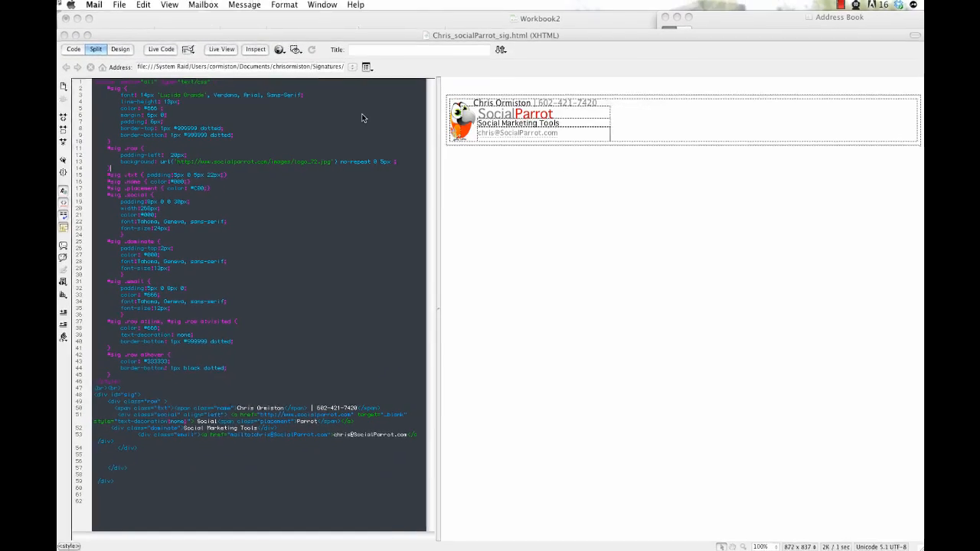
# Switch to Finder and open the Library/Mail/Signatures folder in the home directory
pyautogui.moveTo(923, 107); pyautogui.dragTo(588, 81)
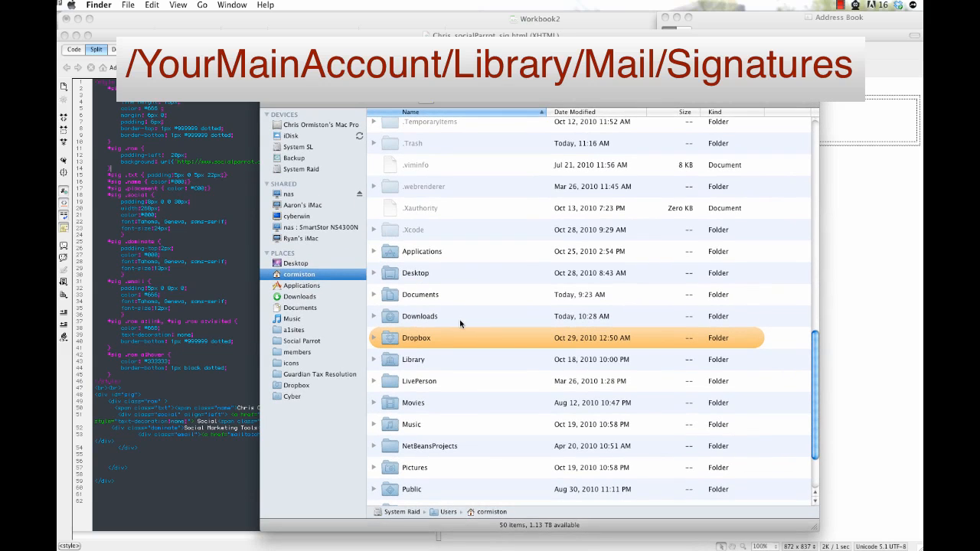
pyautogui.doubleClick(396, 363)
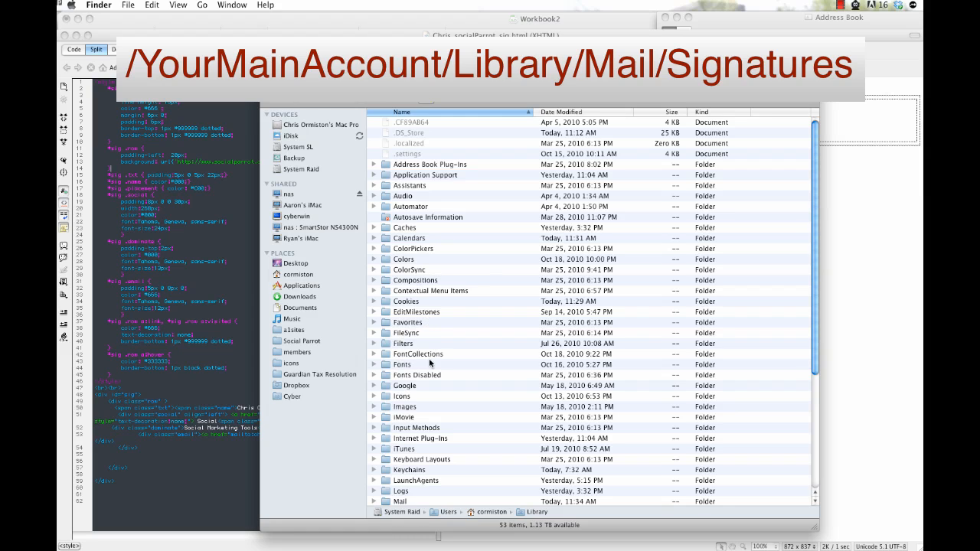
pyautogui.click(402, 409)
pyautogui.press('m')
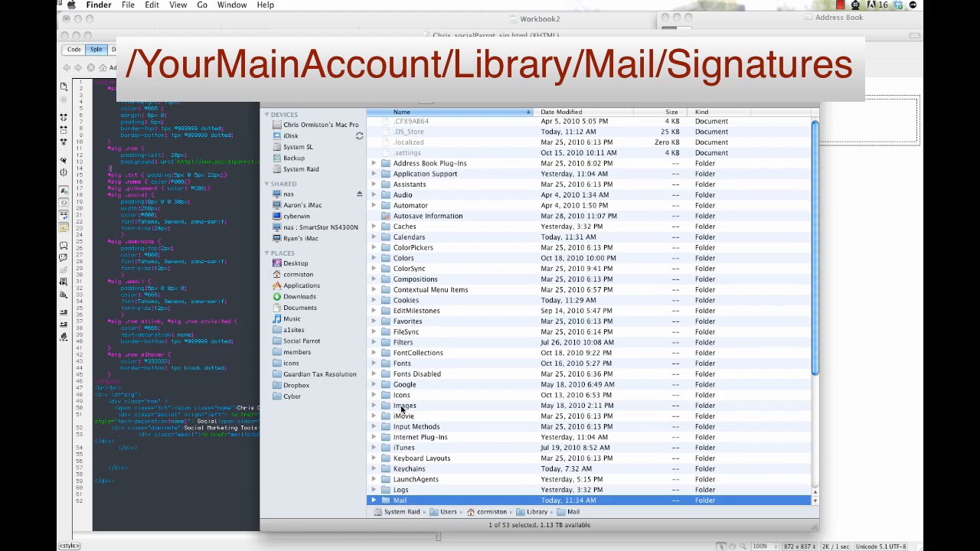
pyautogui.doubleClick(385, 502)
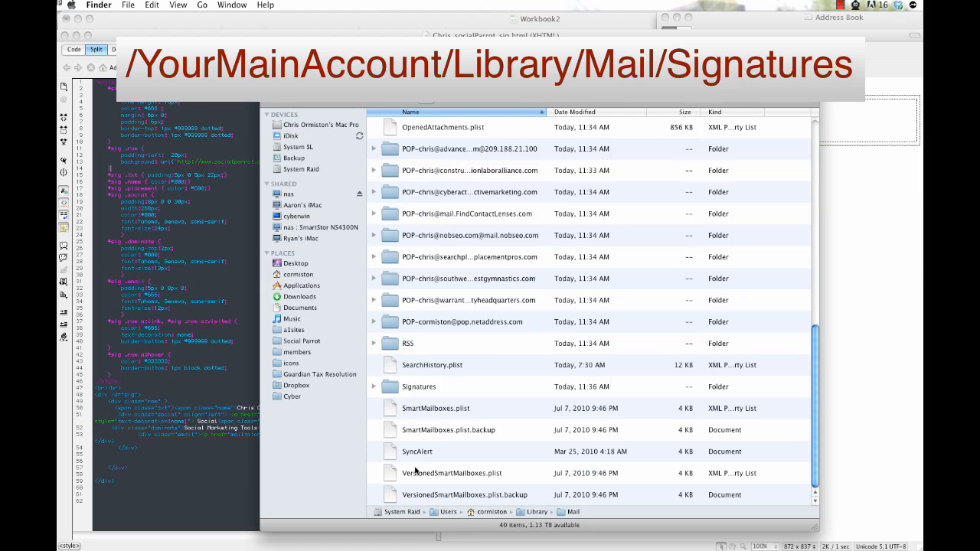
pyautogui.doubleClick(391, 388)
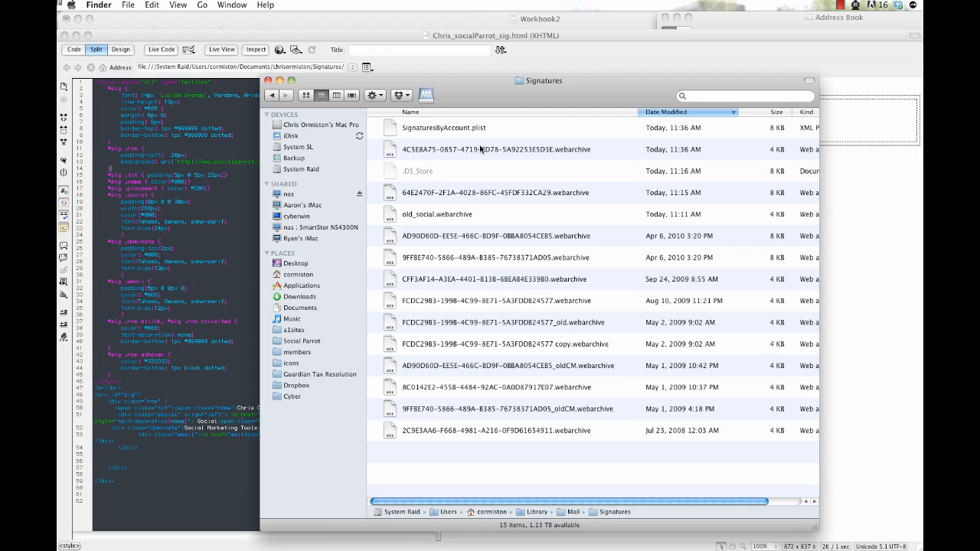
# Sort the Signatures folder by date modified, newest first, and locate the most recent .webarchive file
pyautogui.click(668, 113)
pyautogui.click(668, 112)
pyautogui.click(496, 150)
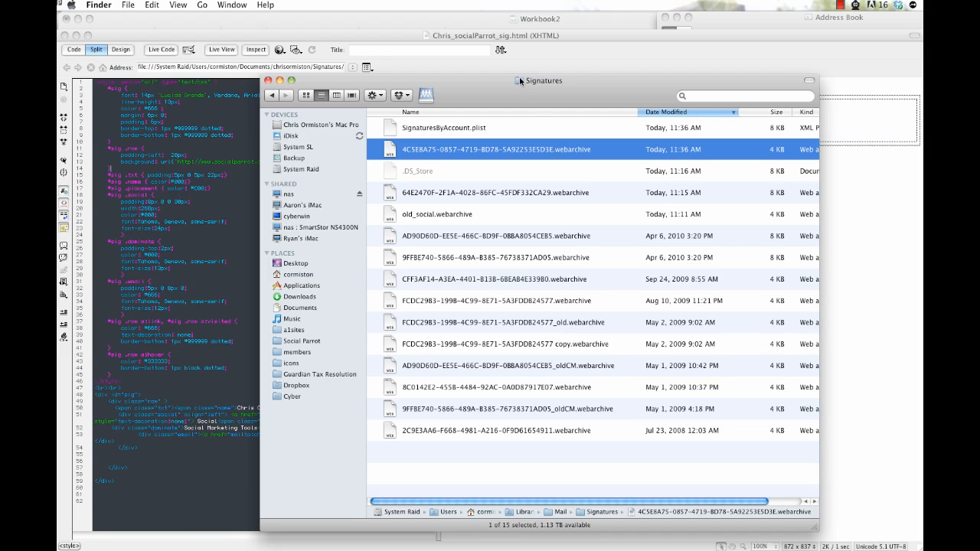
pyautogui.moveTo(491, 94); pyautogui.dragTo(611, 96)
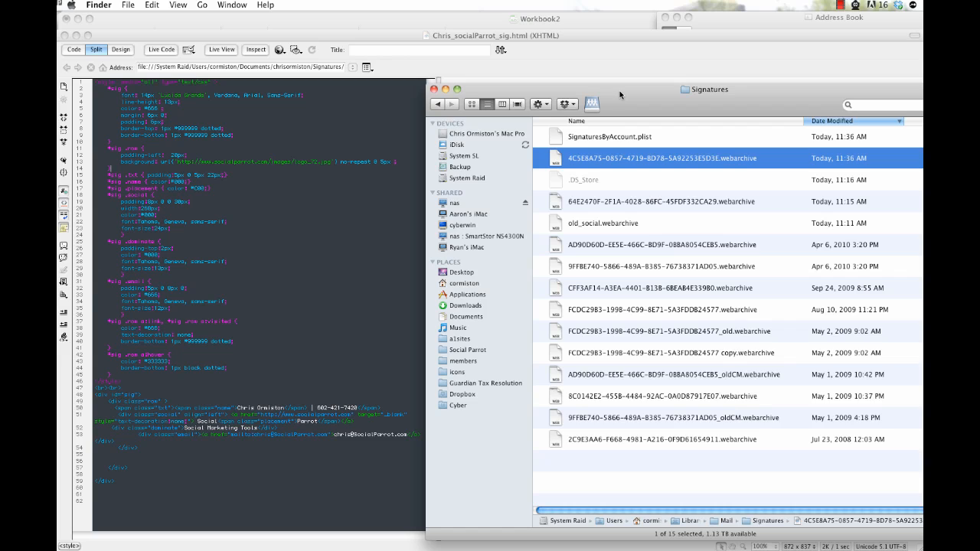
pyautogui.press('super+w')
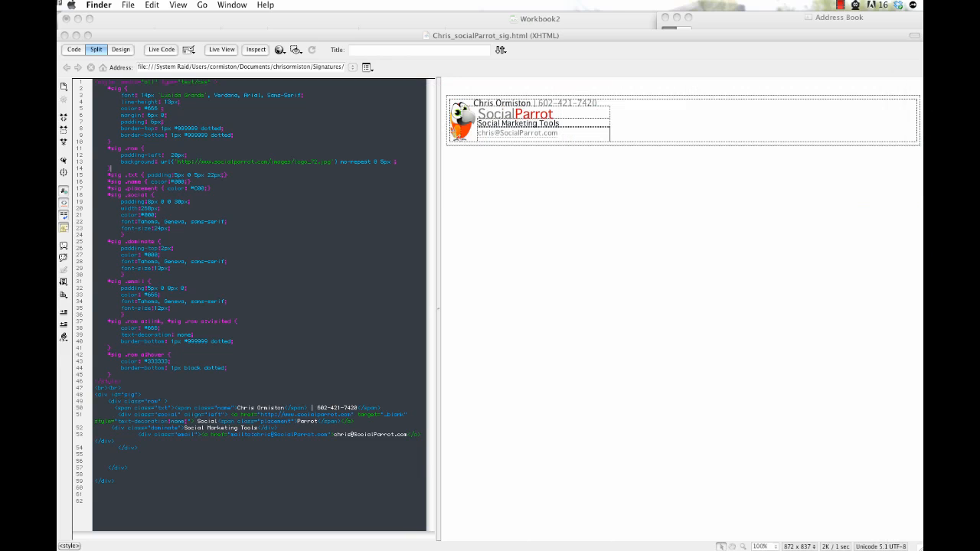
pyautogui.click(383, 166)
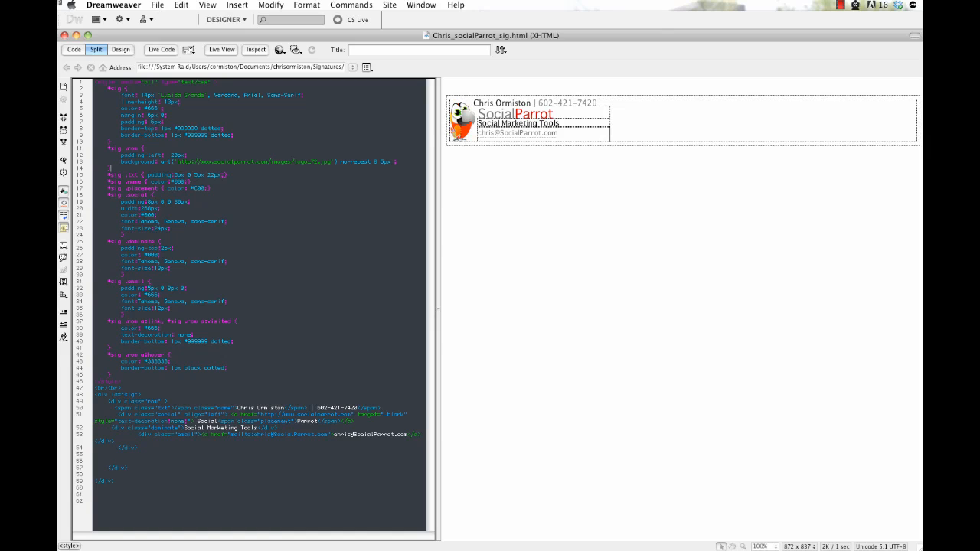
pyautogui.press('super+Tab')
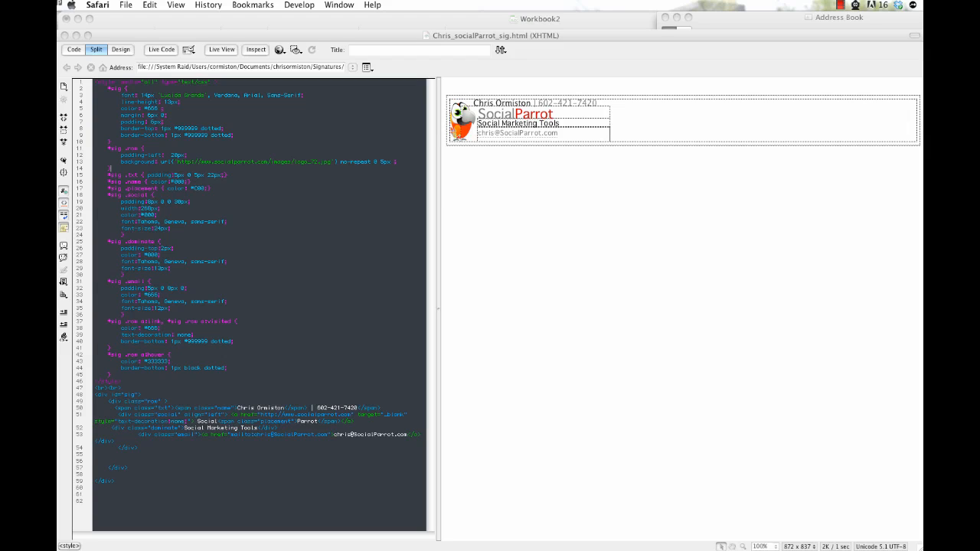
pyautogui.click(842, 5)
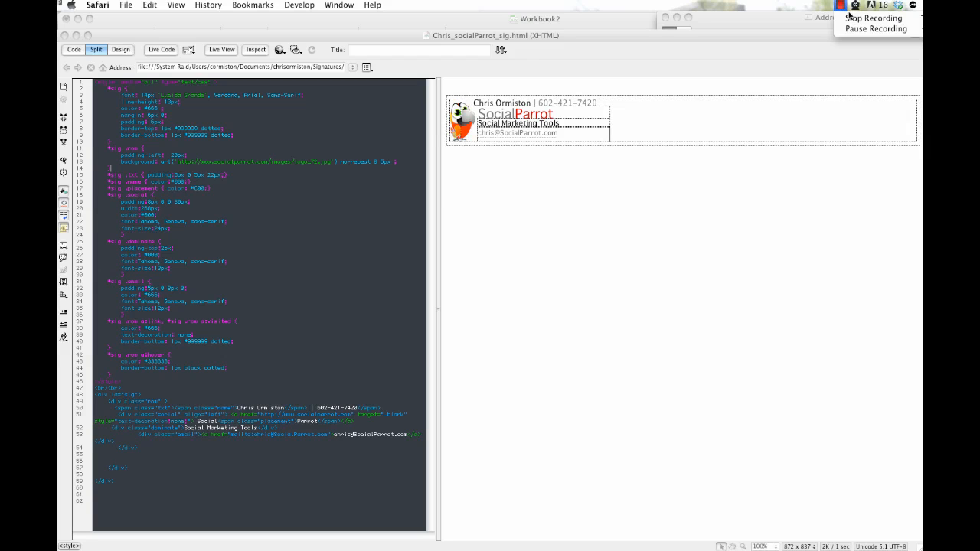
pyautogui.click(862, 29)
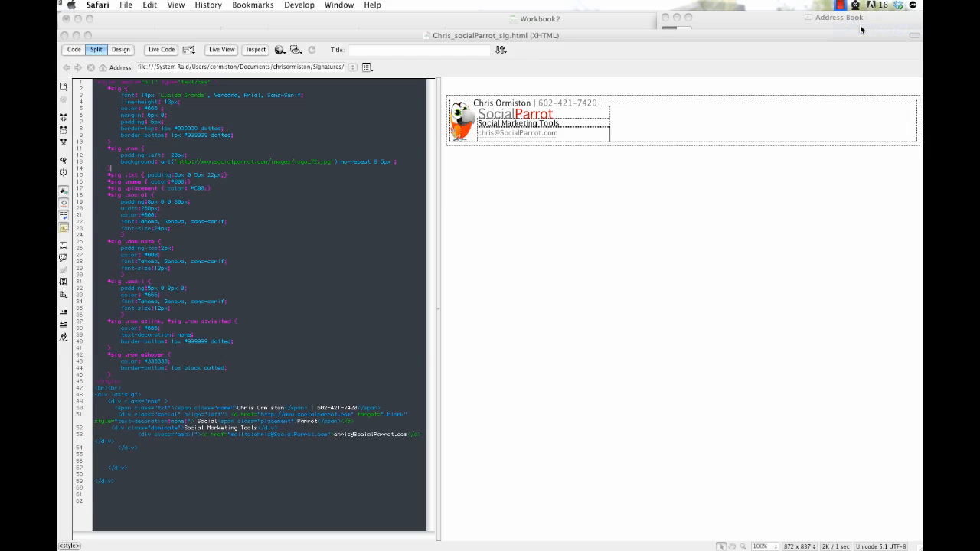
# Switch back to Dreamweaver and preview the HTML signature page in Safari
pyautogui.click(614, 269)
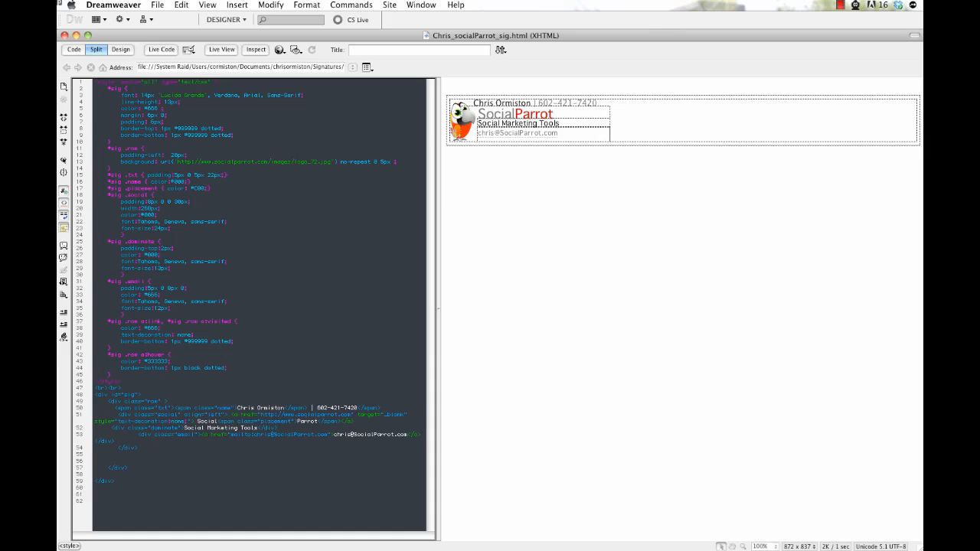
pyautogui.click(159, 6)
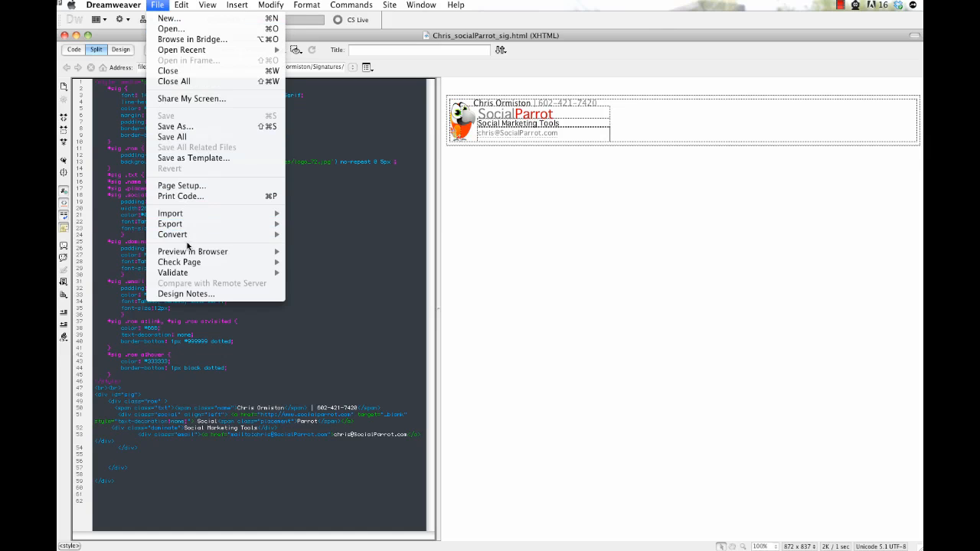
pyautogui.moveTo(193, 251)
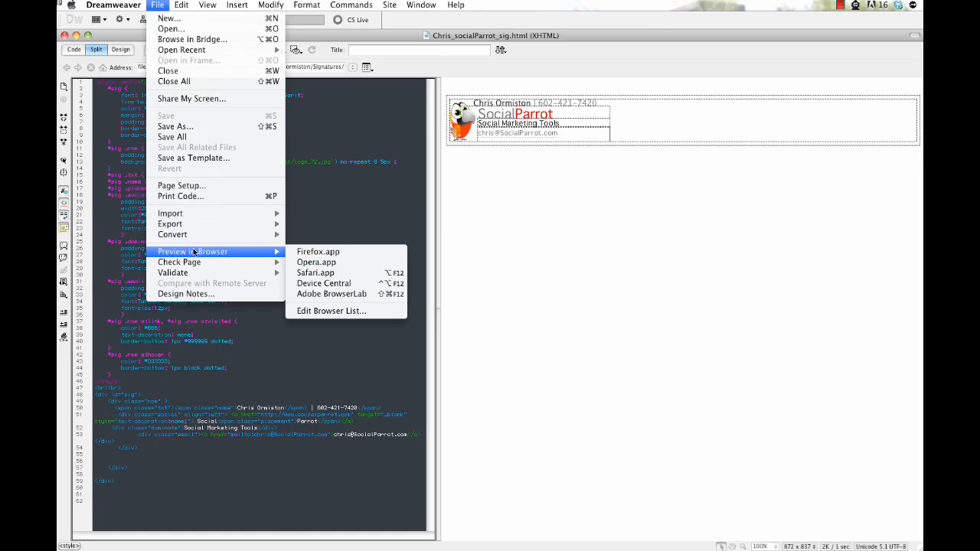
pyautogui.click(314, 274)
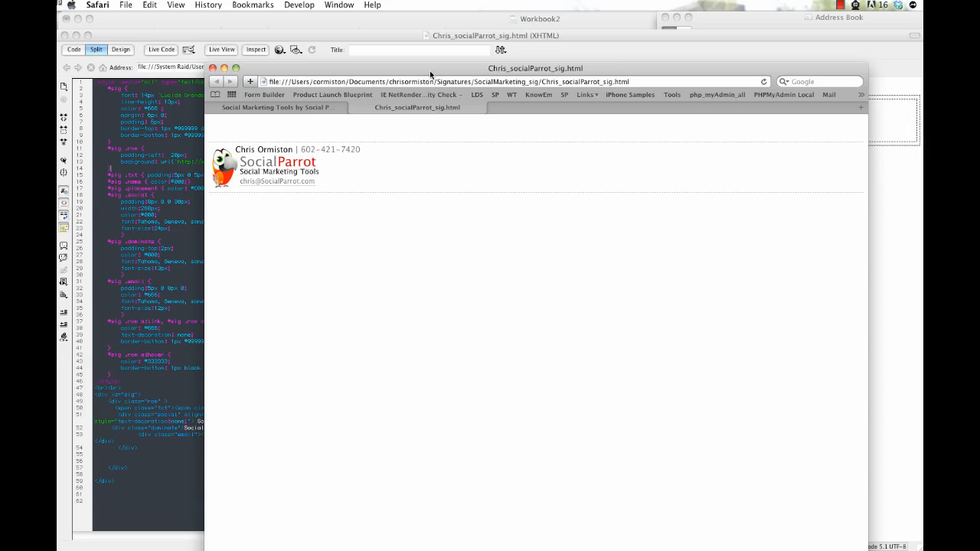
# Save the previewed signature page as SocialParrot.webarchive in the SocialMarketing_sig folder
pyautogui.moveTo(429, 71); pyautogui.dragTo(442, 179)
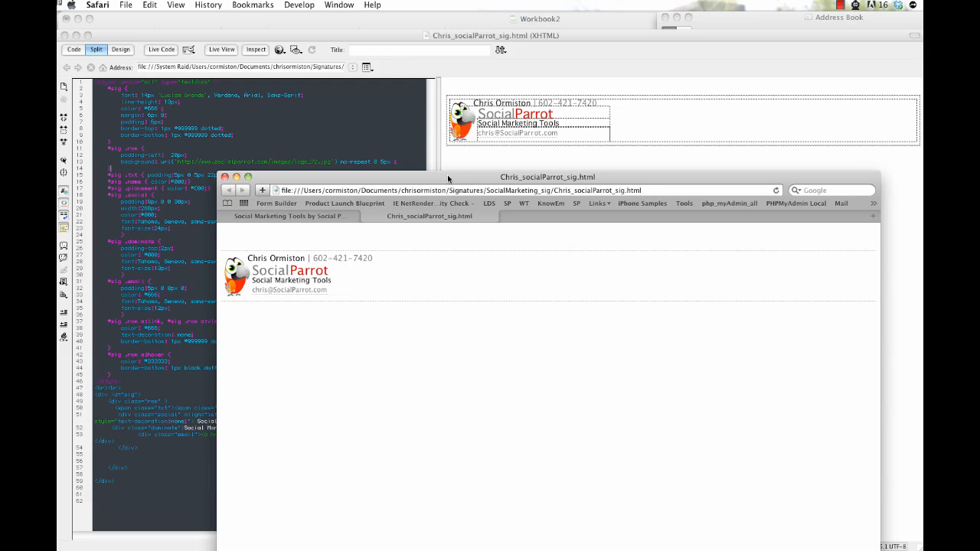
pyautogui.click(125, 5)
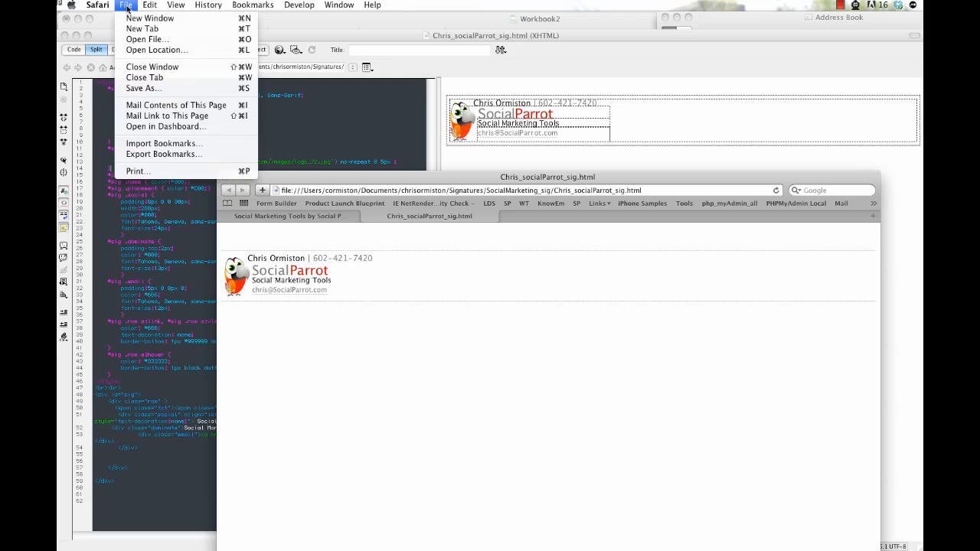
pyautogui.click(152, 88)
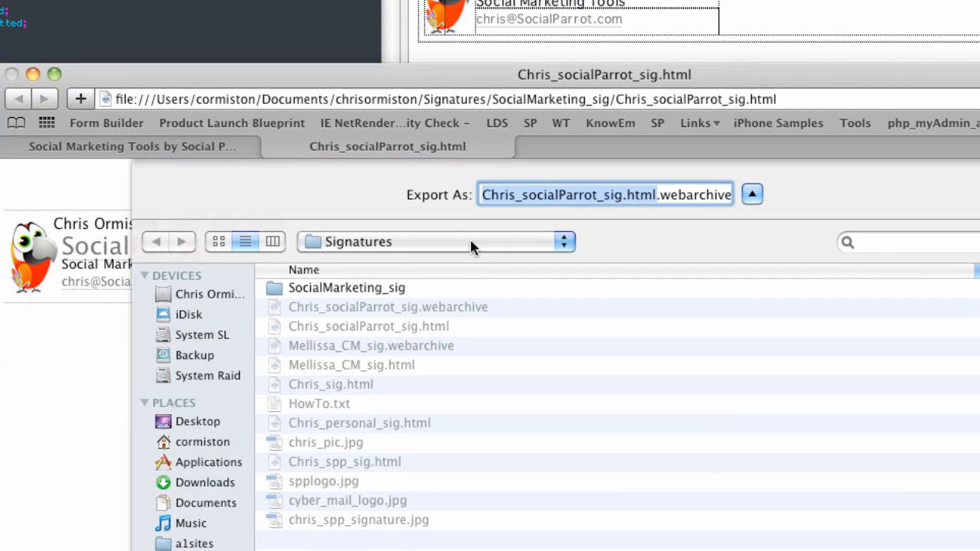
pyautogui.doubleClick(283, 289)
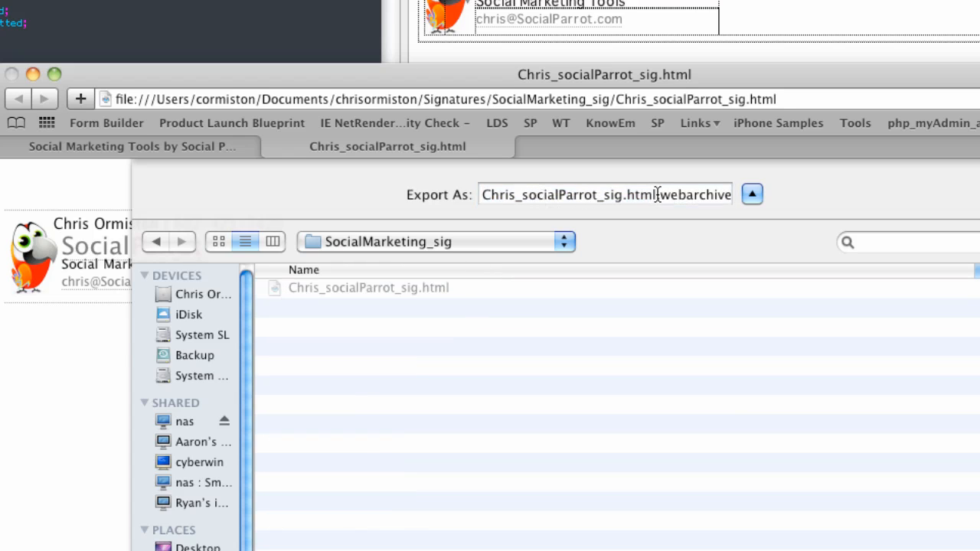
pyautogui.moveTo(658, 194); pyautogui.dragTo(480, 203)
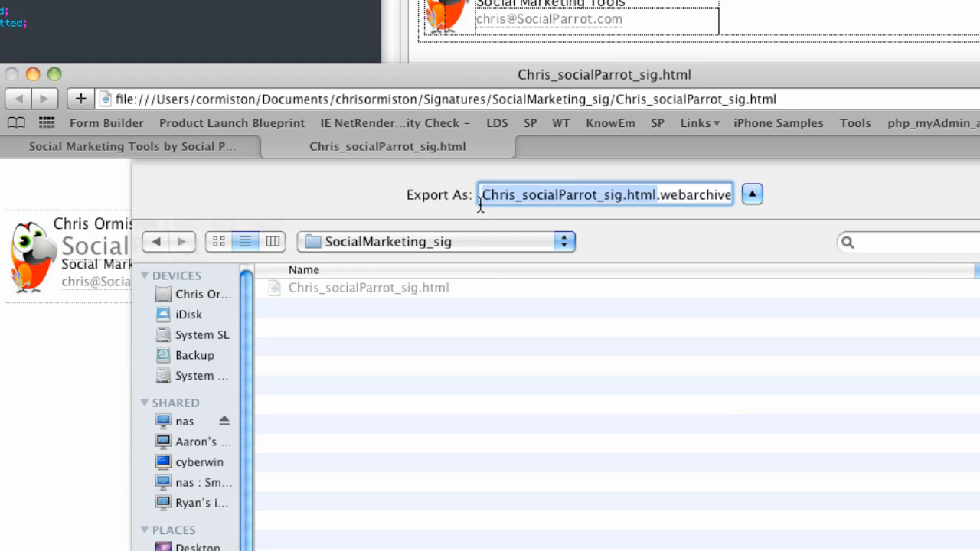
pyautogui.write('Social')
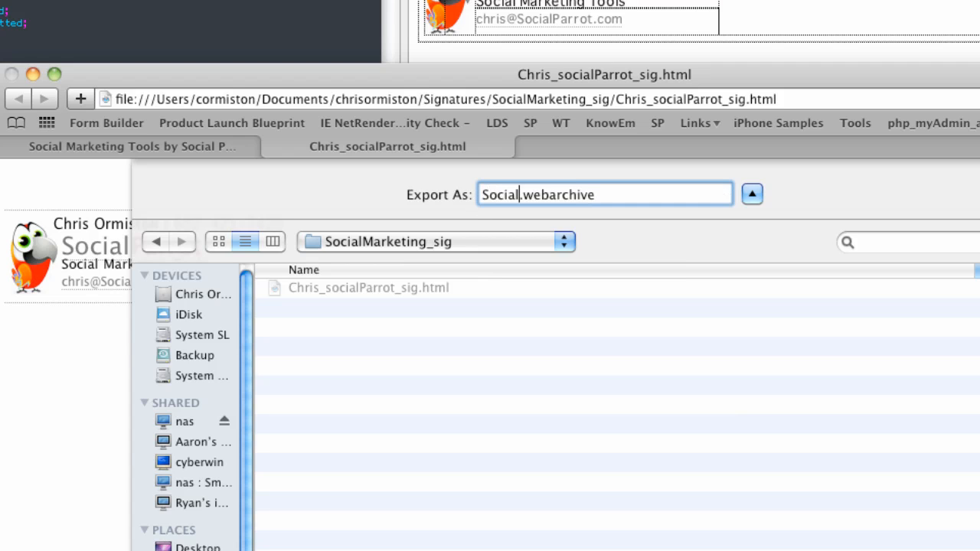
pyautogui.write('Parrot')
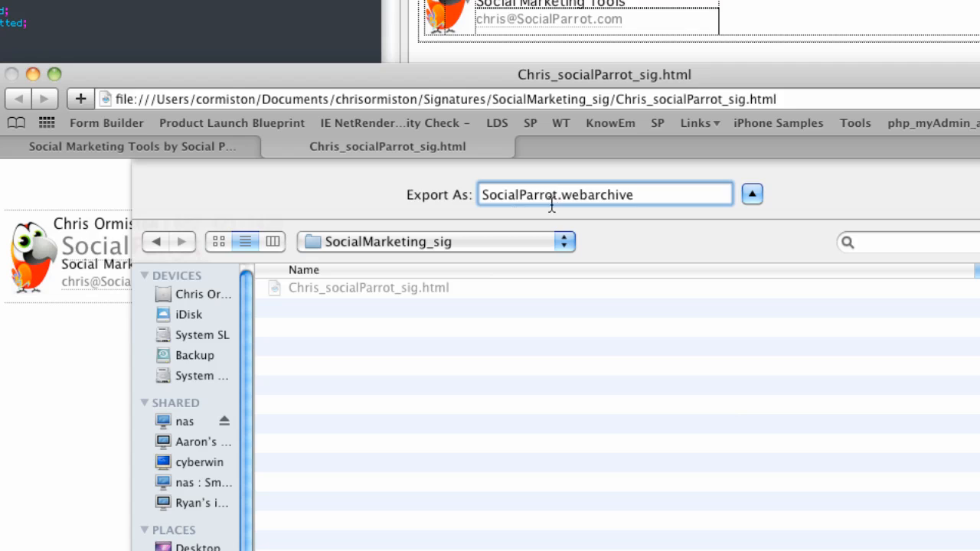
pyautogui.press('Return')
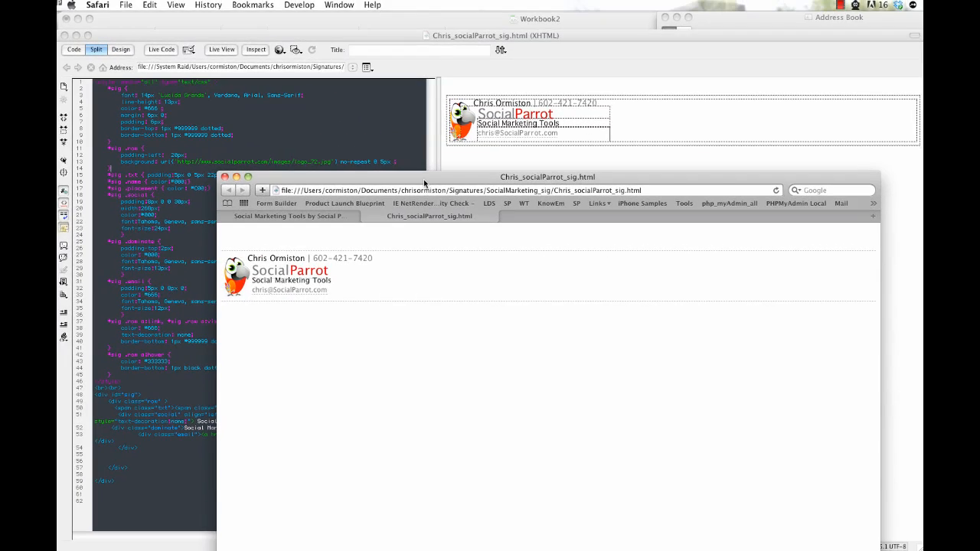
# Switch to Finder and copy SocialParrot.webarchive from the SocialMarketing_sig folder
pyautogui.moveTo(426, 180); pyautogui.dragTo(979, 166)
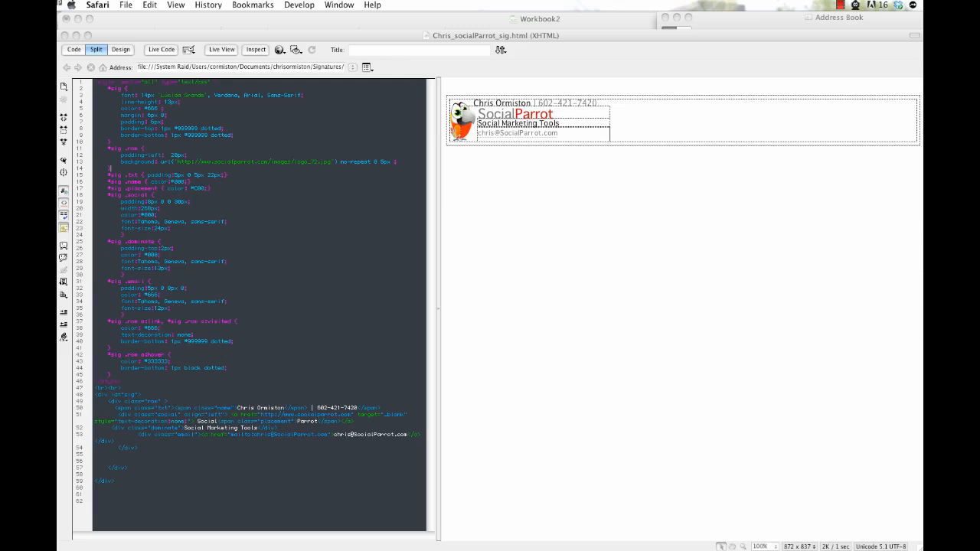
pyautogui.moveTo(979, 97); pyautogui.dragTo(424, 98)
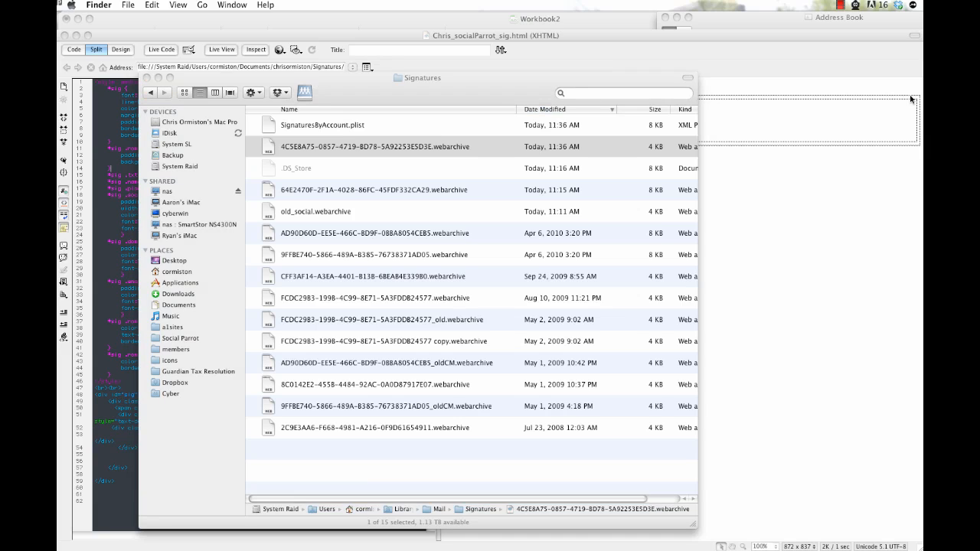
pyautogui.moveTo(910, 98); pyautogui.dragTo(727, 208)
pyautogui.click(612, 316)
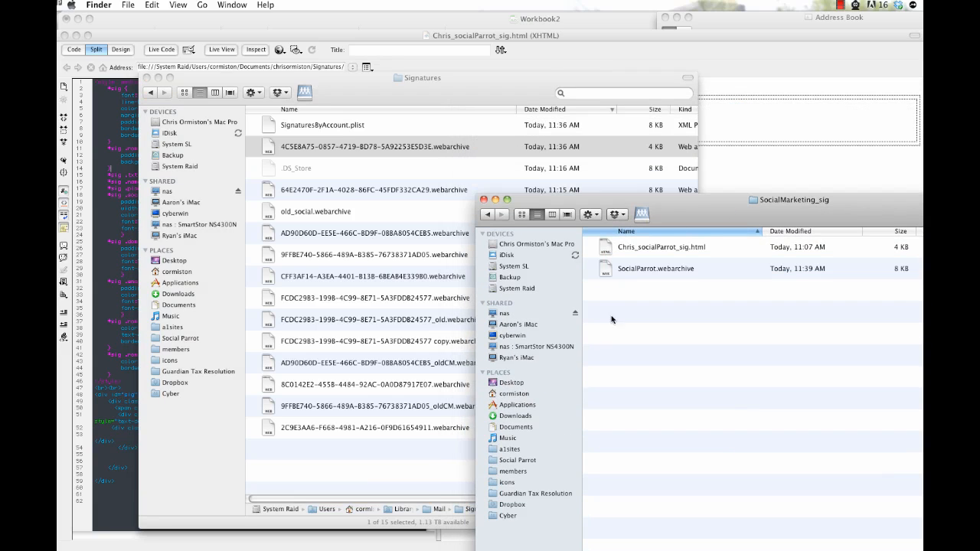
pyautogui.click(609, 277)
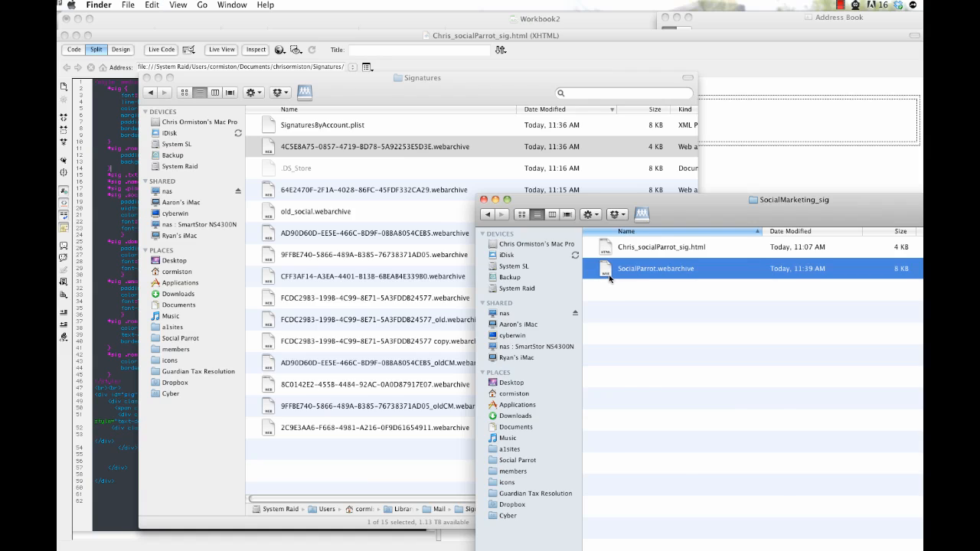
pyautogui.rightClick(608, 276)
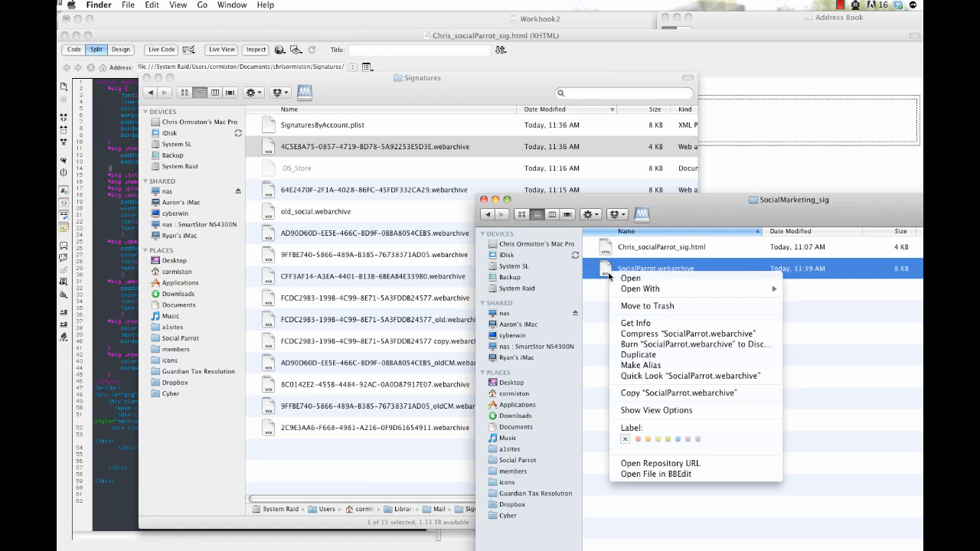
pyautogui.click(638, 393)
# Paste the copied web archive into Mail's Signatures folder and close the SocialMarketing_sig window
pyautogui.click(385, 219)
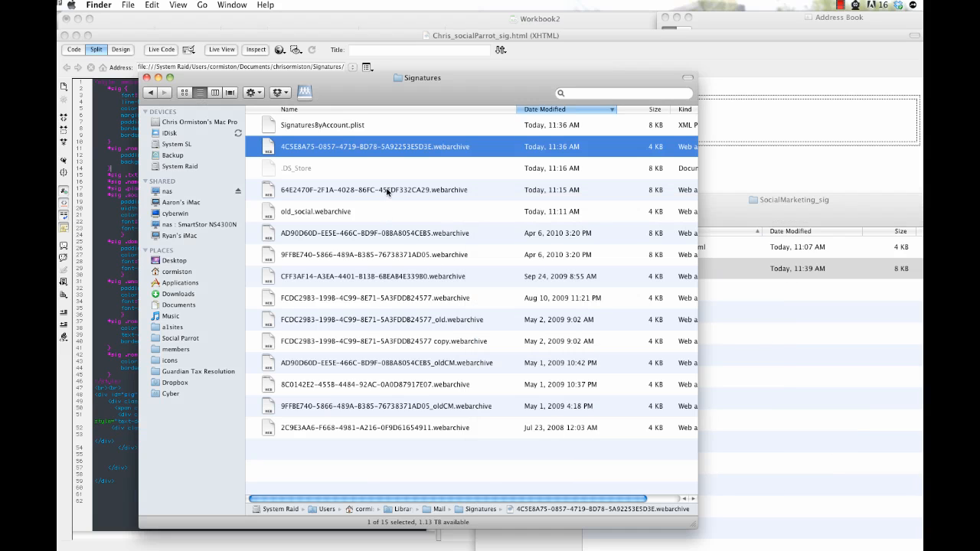
pyautogui.rightClick(388, 177)
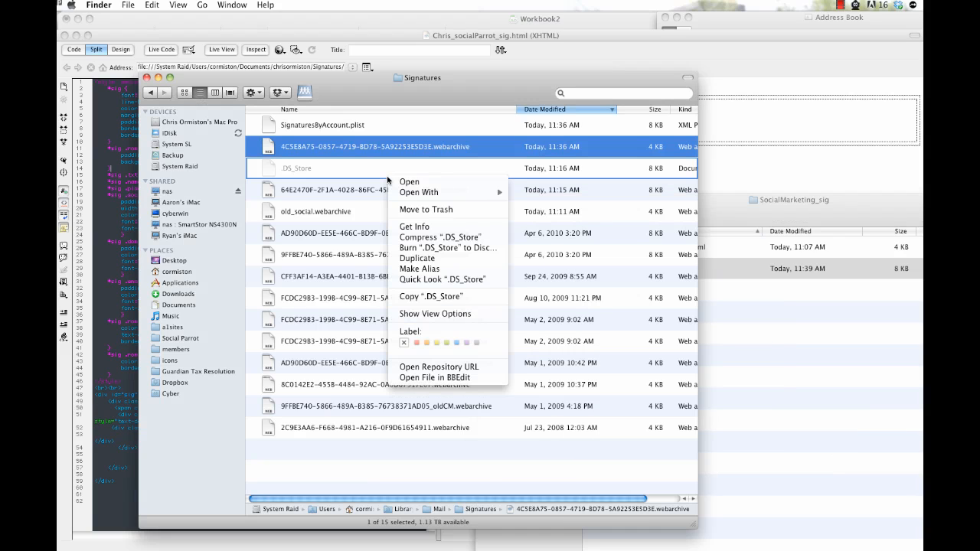
pyautogui.click(305, 459)
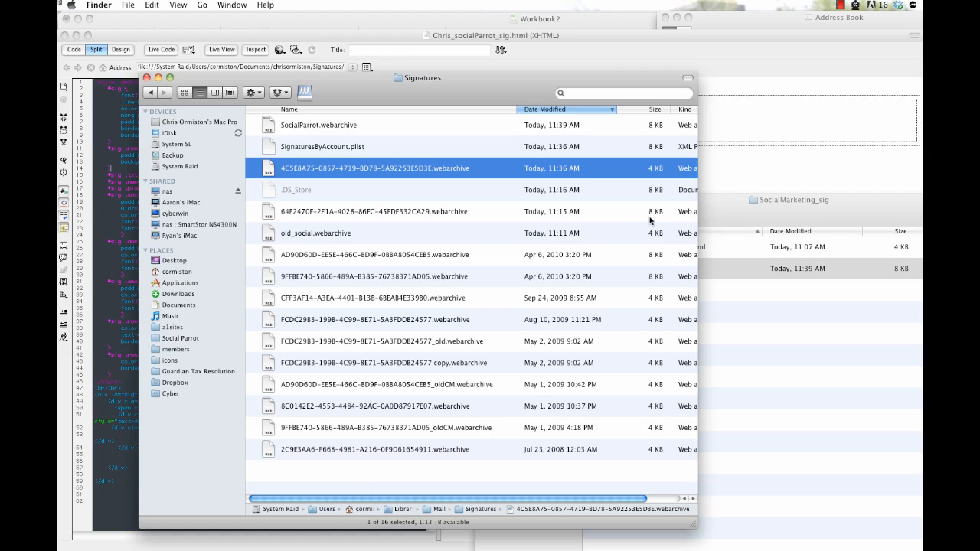
pyautogui.click(908, 291)
pyautogui.press('super+w')
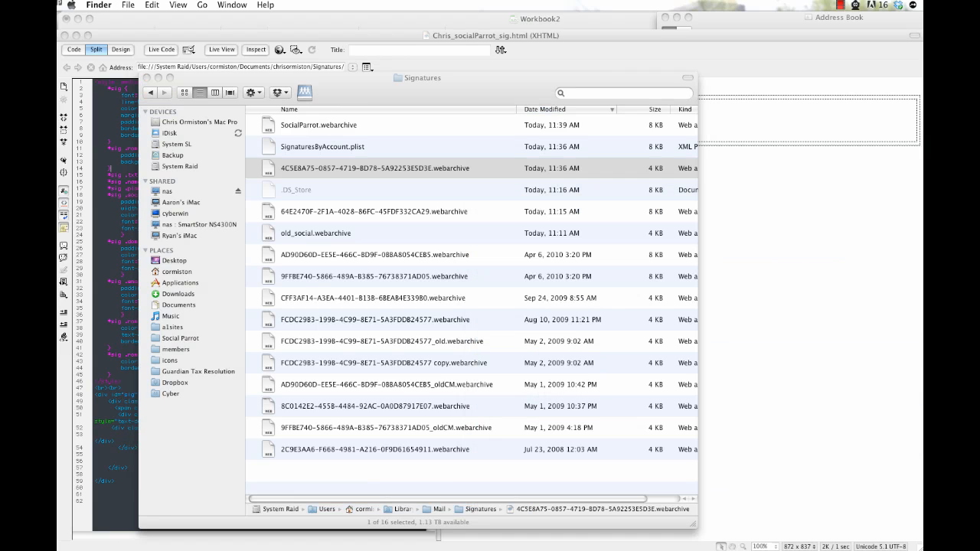
# Switch to Mail and quit it
pyautogui.press('super+Tab')
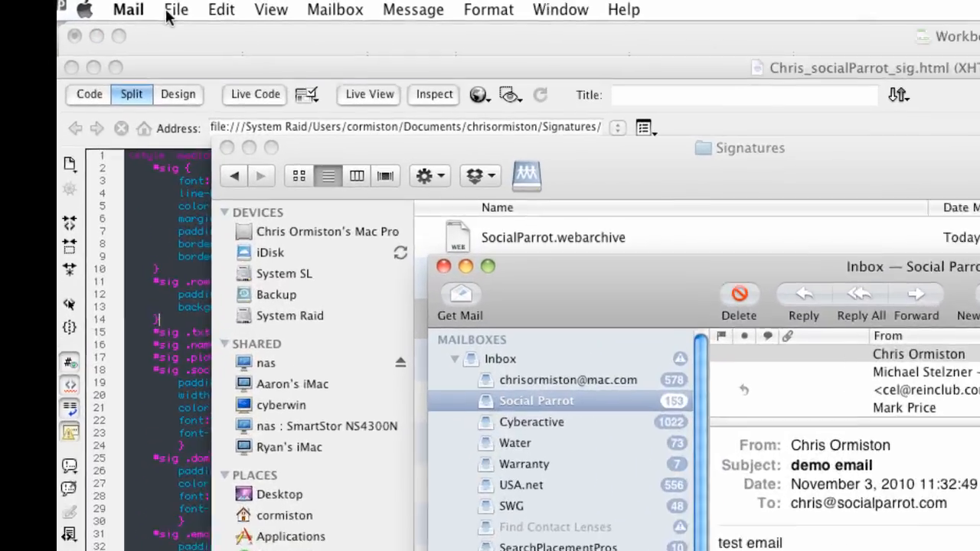
pyautogui.click(121, 5)
pyautogui.moveTo(141, 11)
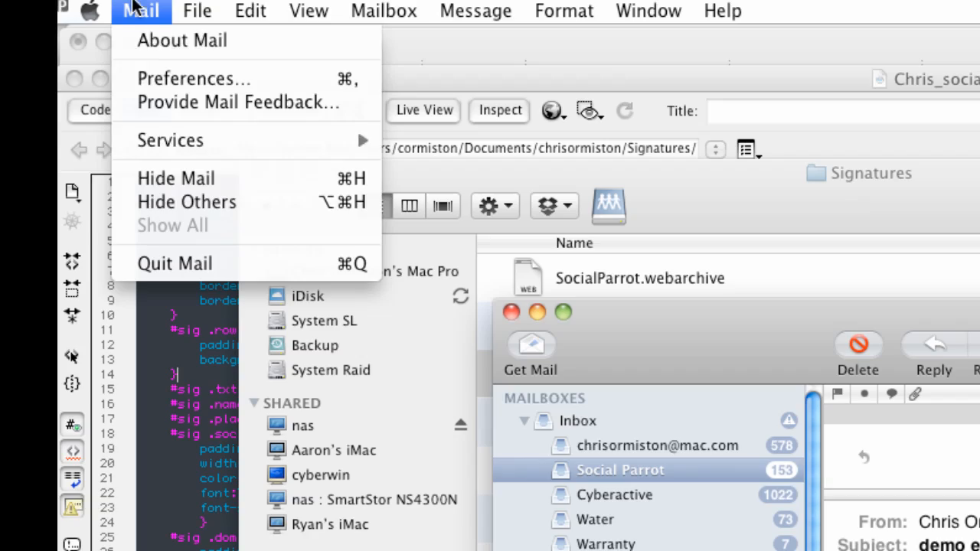
pyautogui.click(191, 264)
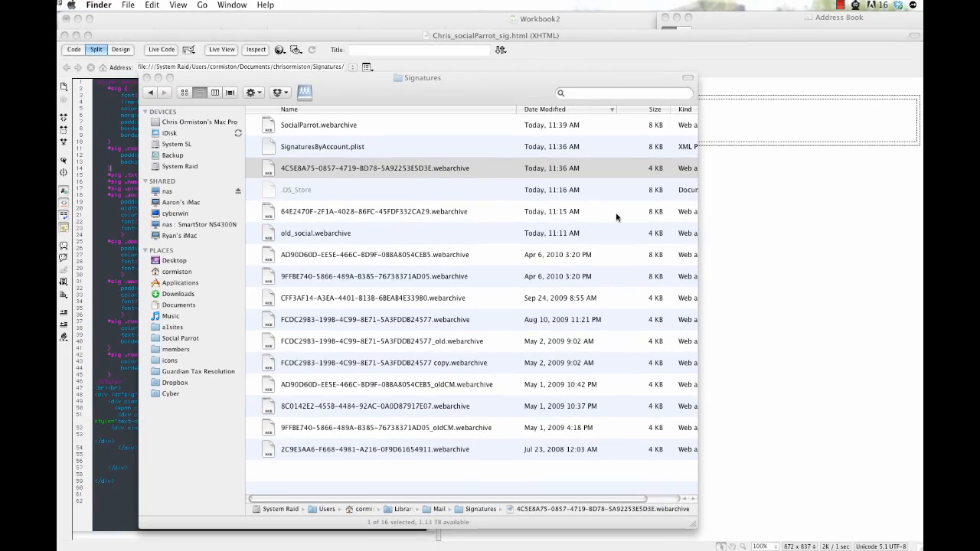
pyautogui.click(401, 168)
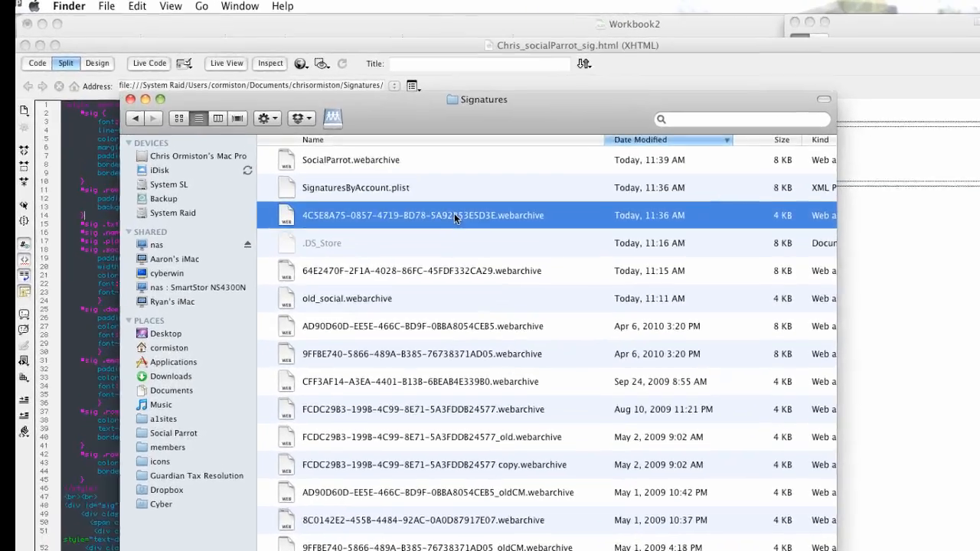
pyautogui.click(456, 217)
pyautogui.press('super+c')
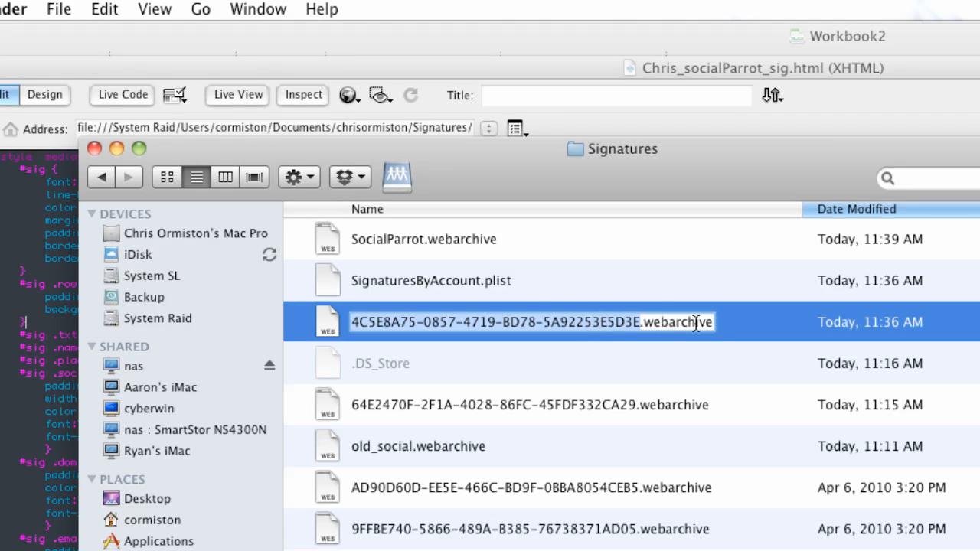
pyautogui.click(385, 250)
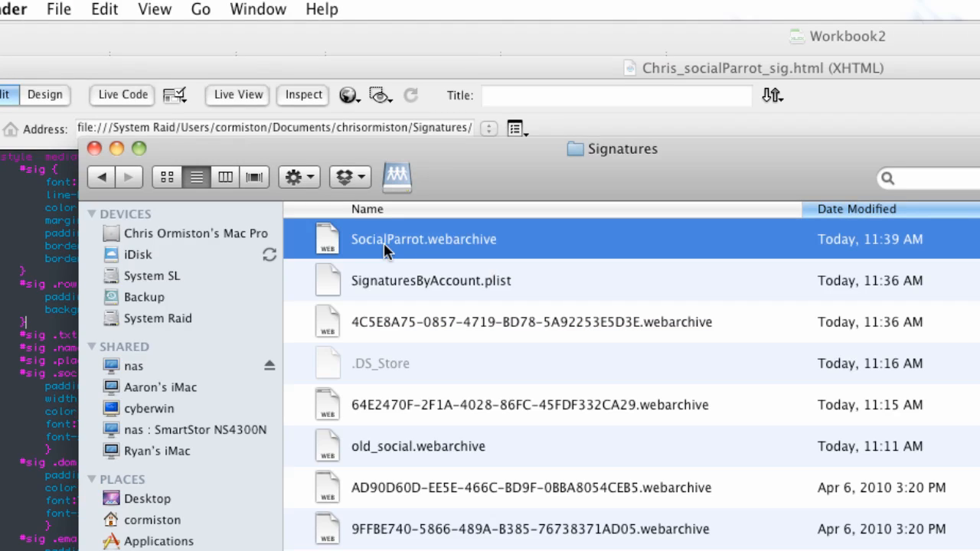
pyautogui.click(384, 243)
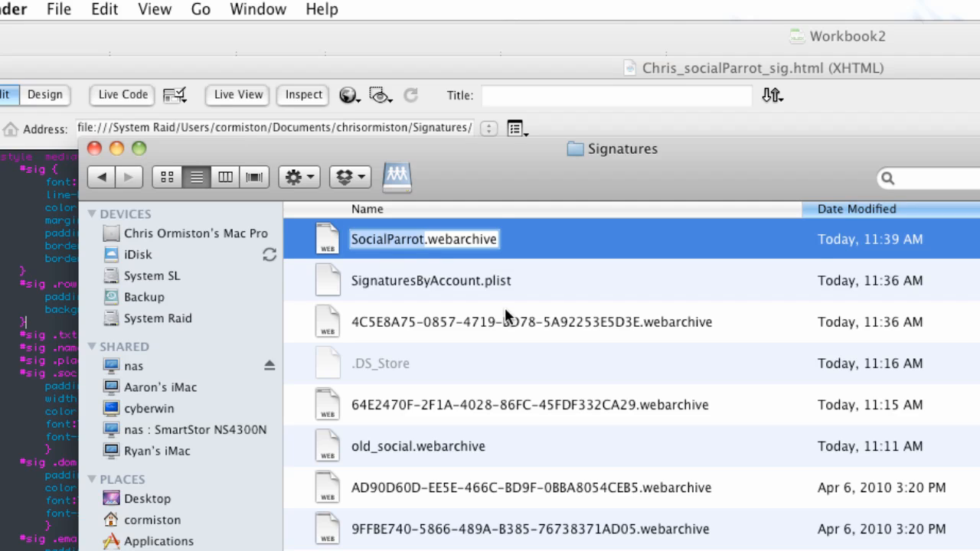
pyautogui.moveTo(409, 315); pyautogui.dragTo(979, 528)
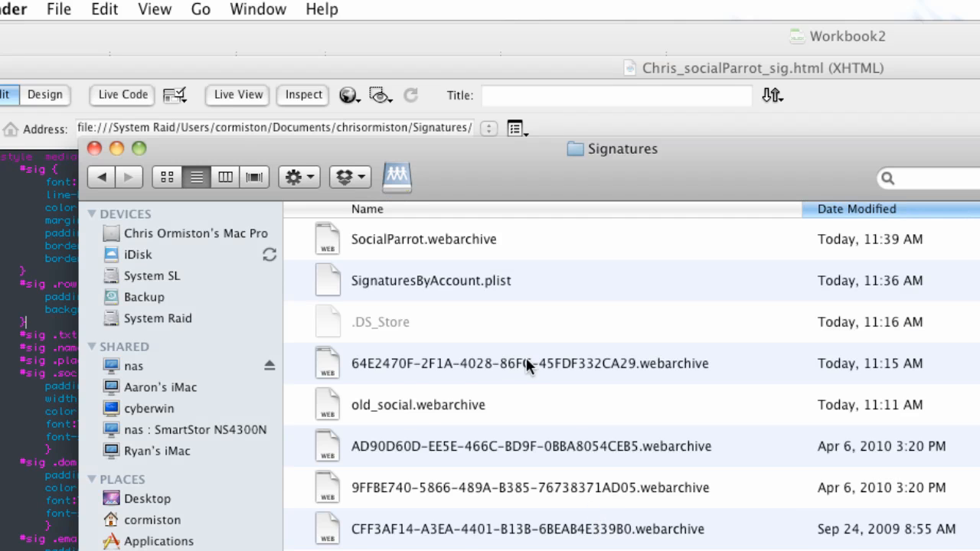
pyautogui.click(408, 240)
pyautogui.press('Return')
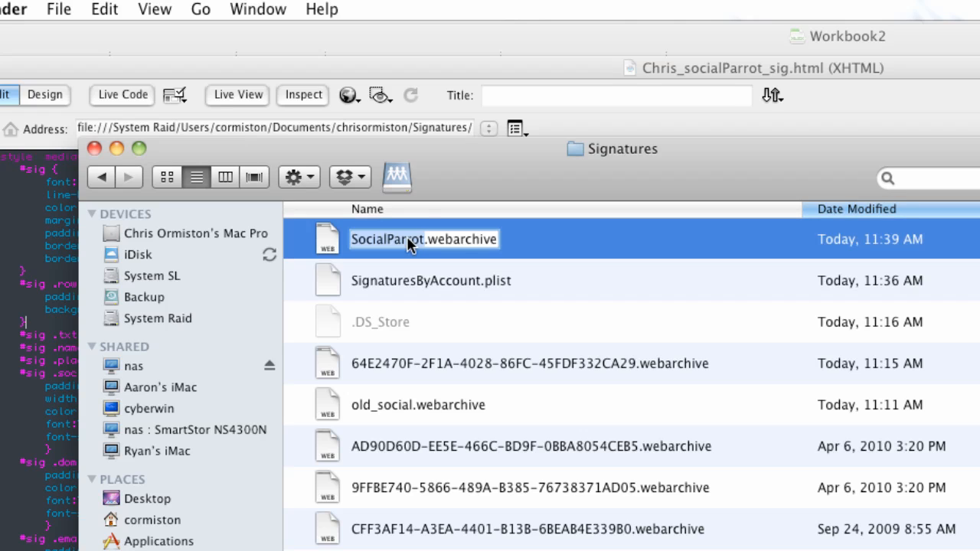
pyautogui.press('super+v')
pyautogui.click(523, 275)
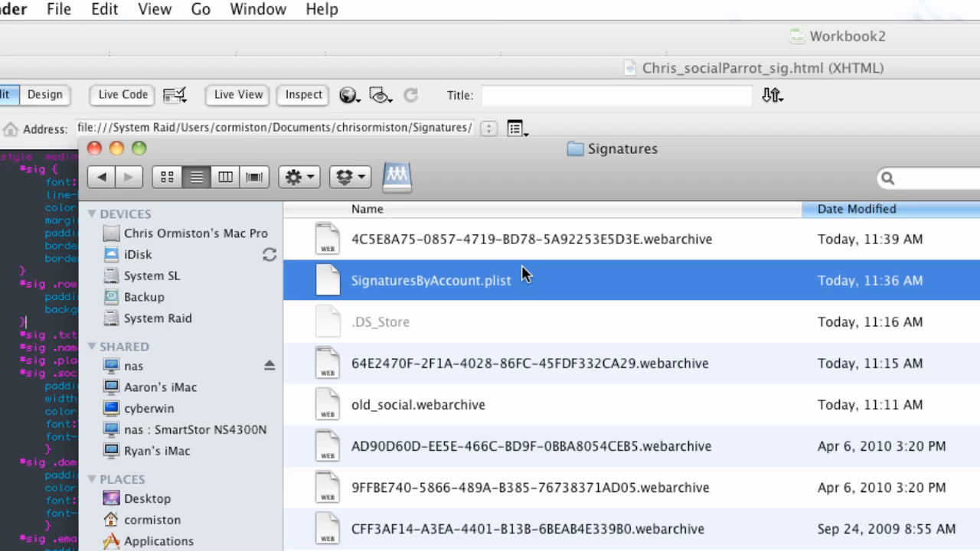
pyautogui.click(530, 247)
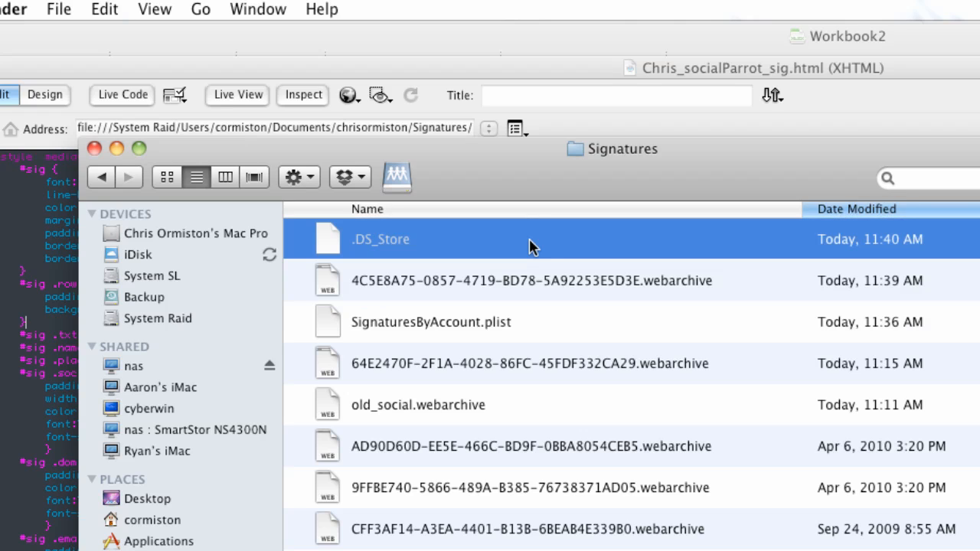
pyautogui.click(518, 279)
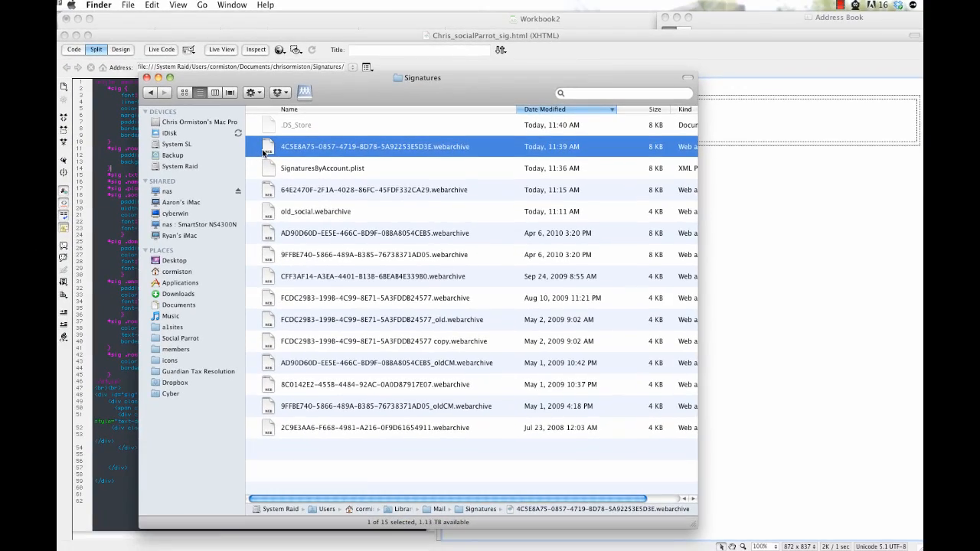
# Open the renamed web archive in Safari to check the signature and close its tab
pyautogui.doubleClick(264, 152)
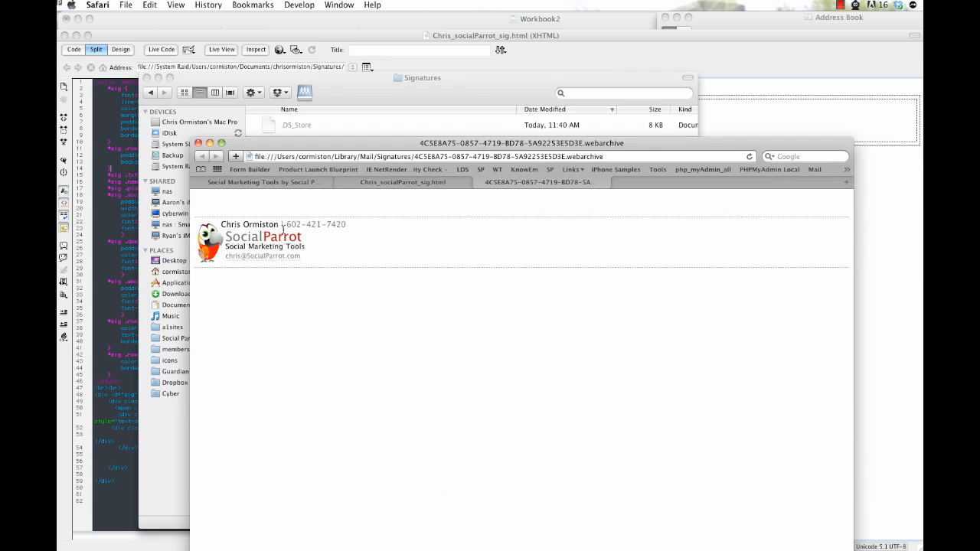
pyautogui.click(479, 184)
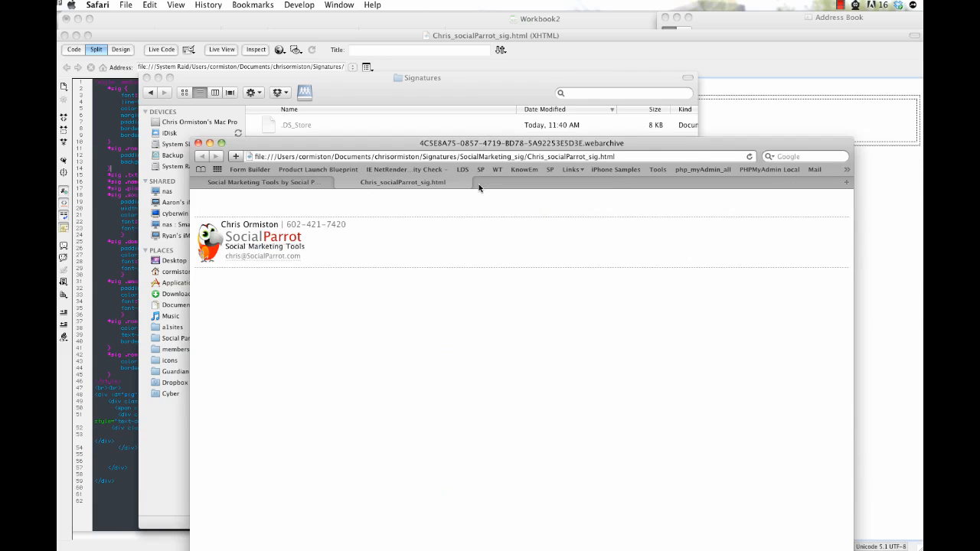
pyautogui.moveTo(404, 144); pyautogui.dragTo(979, 184)
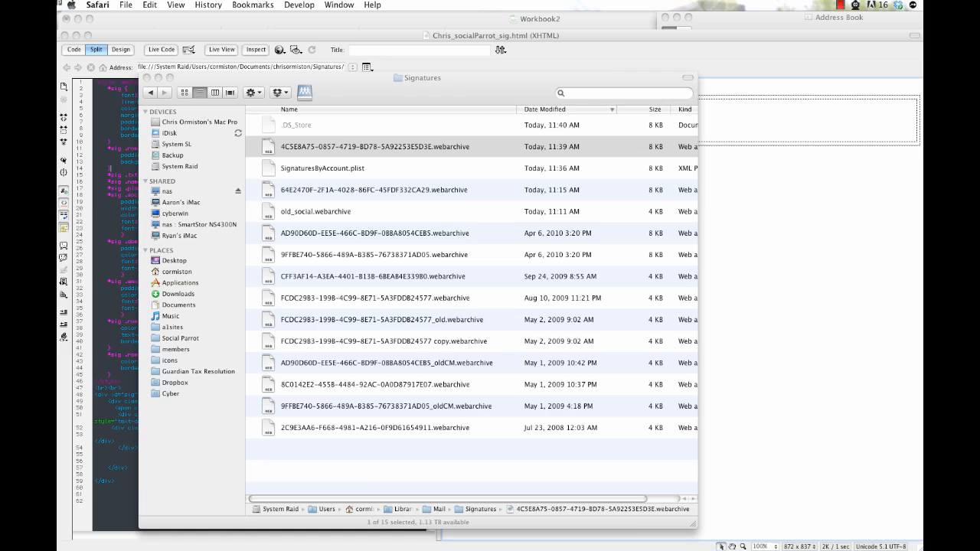
# Switch to Mail and open its signature preferences
pyautogui.press('super+Tab')
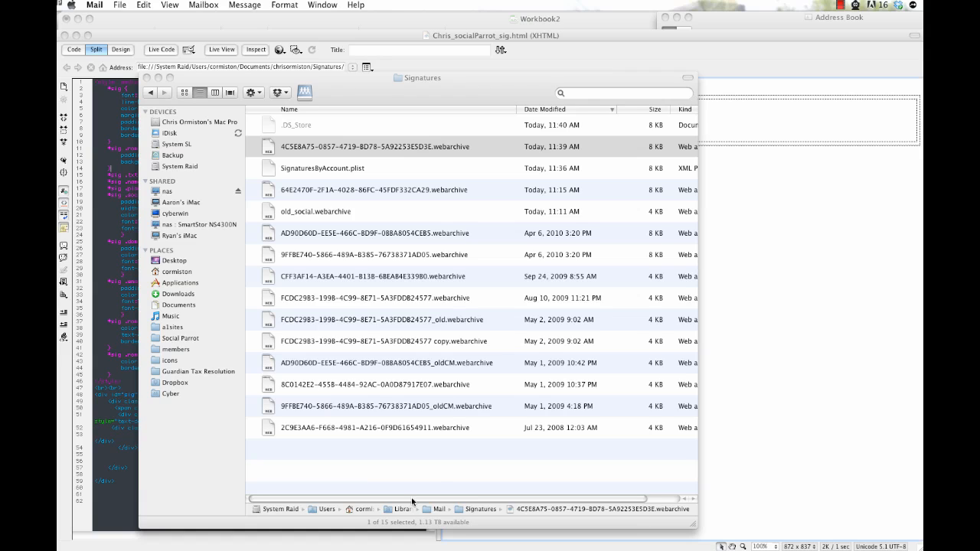
pyautogui.click(120, 5)
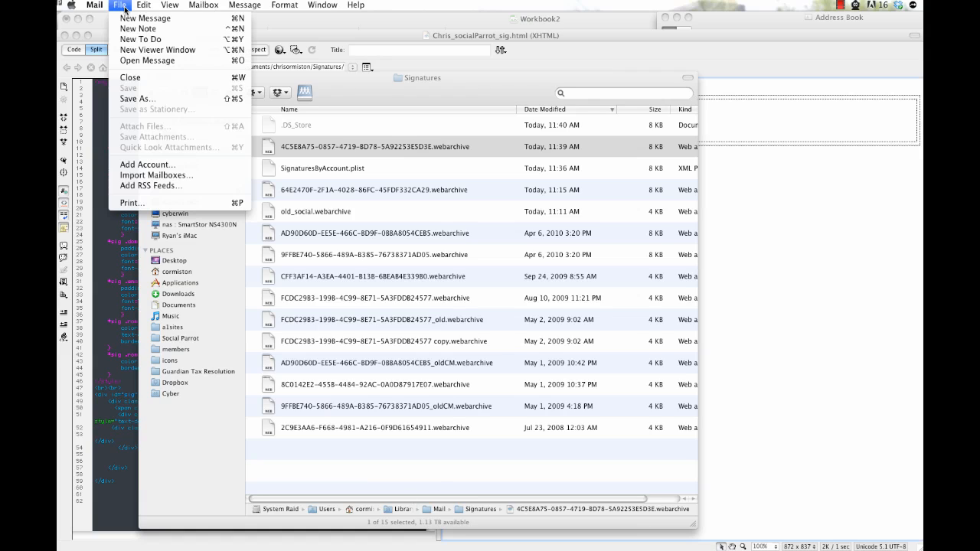
pyautogui.moveTo(99, 8)
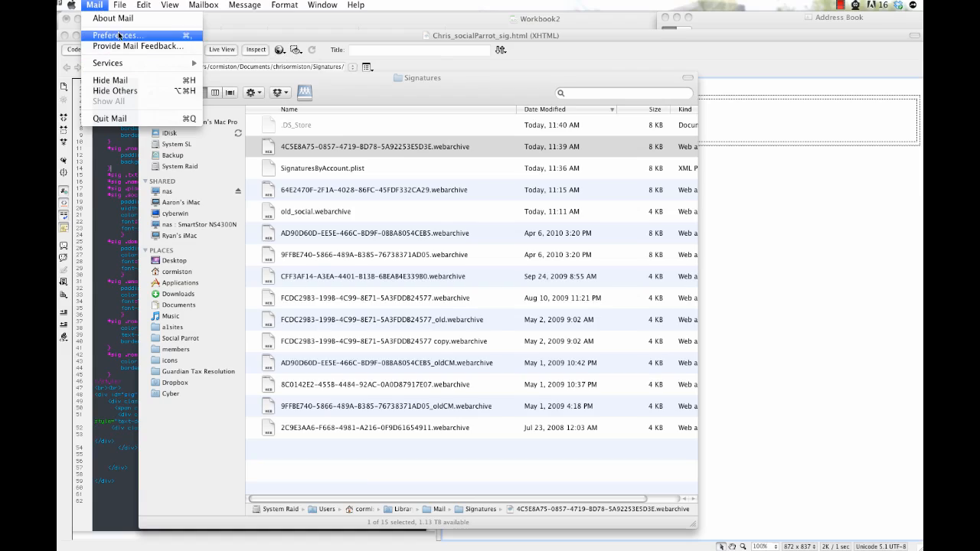
pyautogui.click(119, 35)
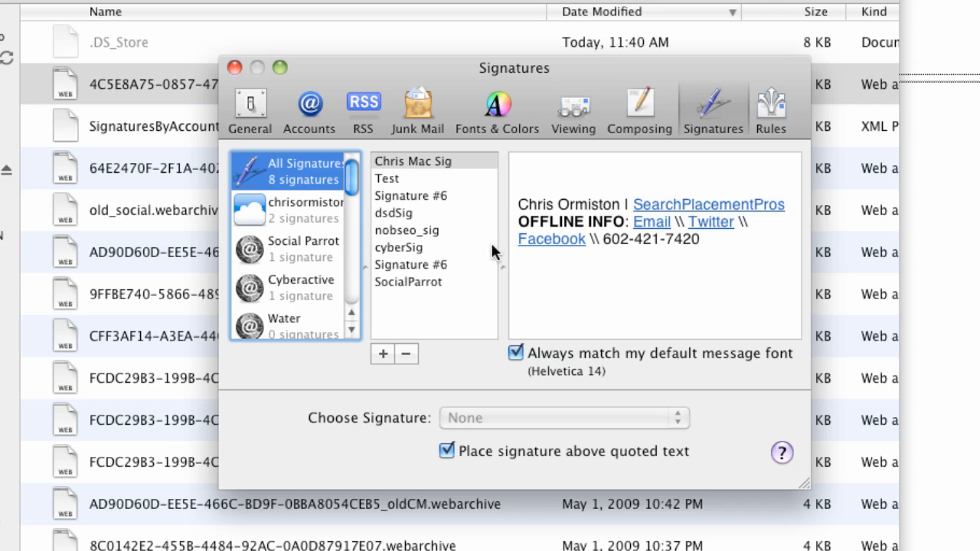
# Rename the Test signature as My Social Parrot Sig
pyautogui.click(386, 180)
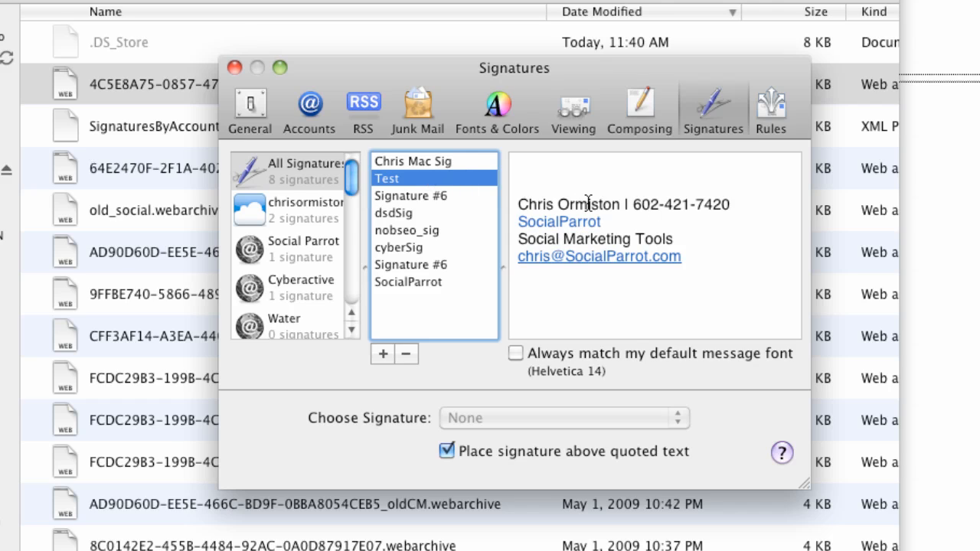
pyautogui.doubleClick(383, 180)
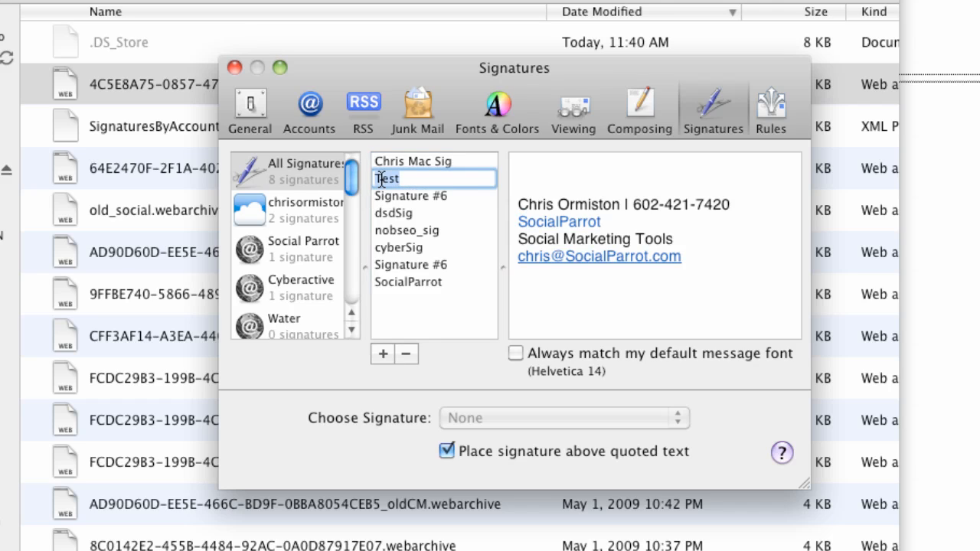
pyautogui.write('My Social Parrot ')
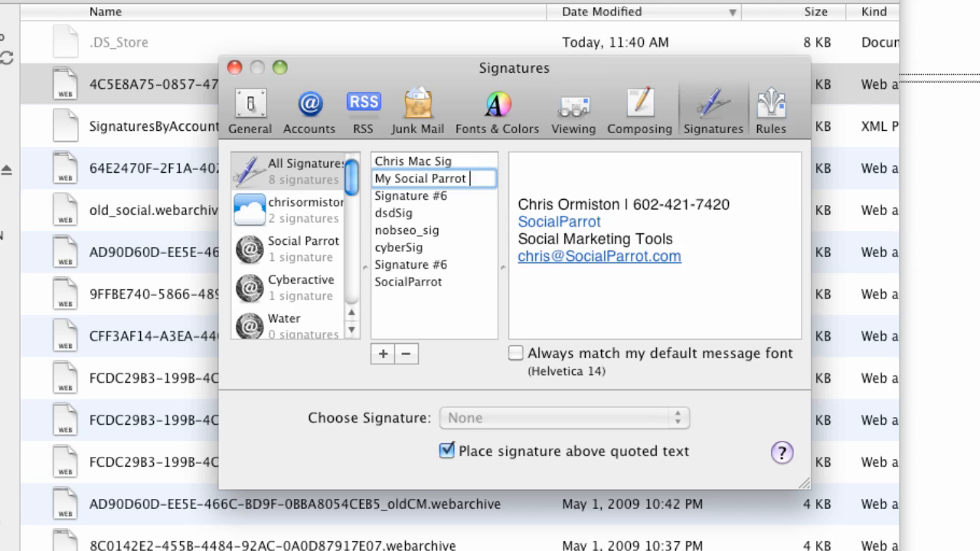
pyautogui.write('Sig')
pyautogui.click(568, 175)
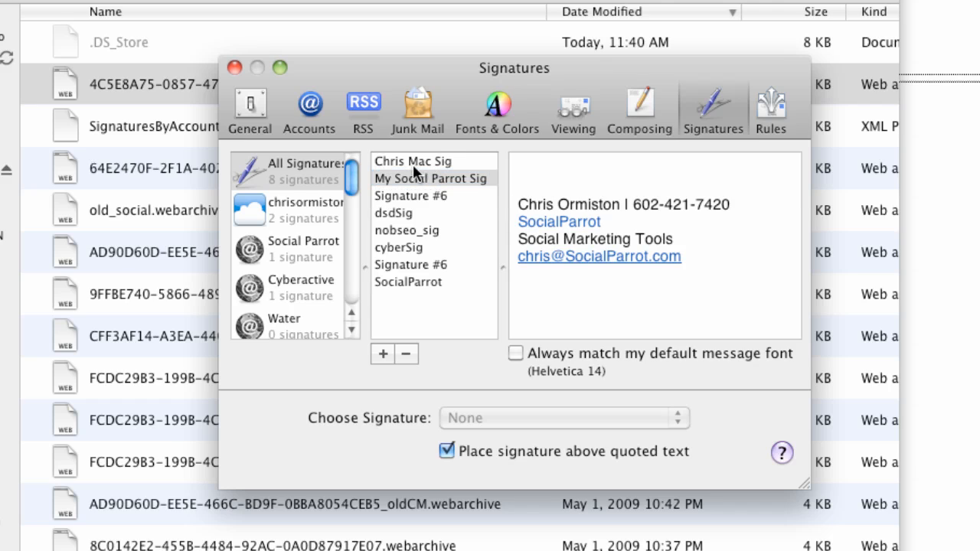
# Assign the My Social Parrot Sig signature to the Social Parrot account and show that account's signatures
pyautogui.click(382, 171)
pyautogui.moveTo(382, 177); pyautogui.dragTo(259, 249)
pyautogui.click(259, 249)
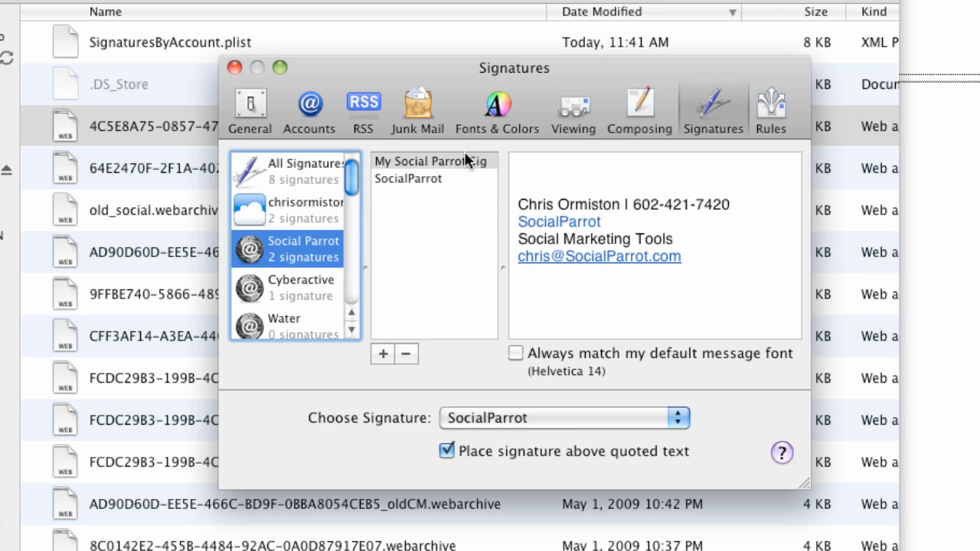
# Choose My Social Parrot Sig as the default signature for the Social Parrot account and close the preferences
pyautogui.click(411, 173)
pyautogui.click(415, 159)
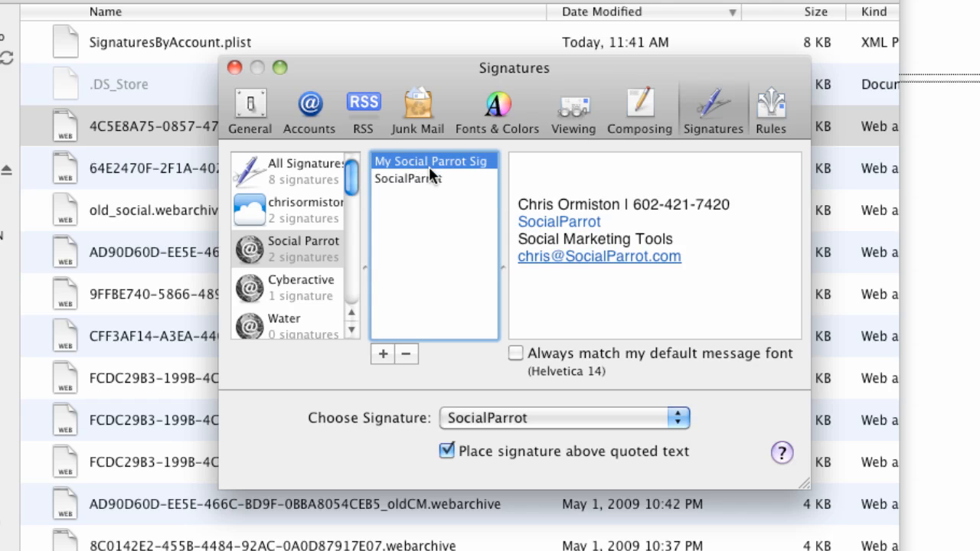
pyautogui.click(429, 155)
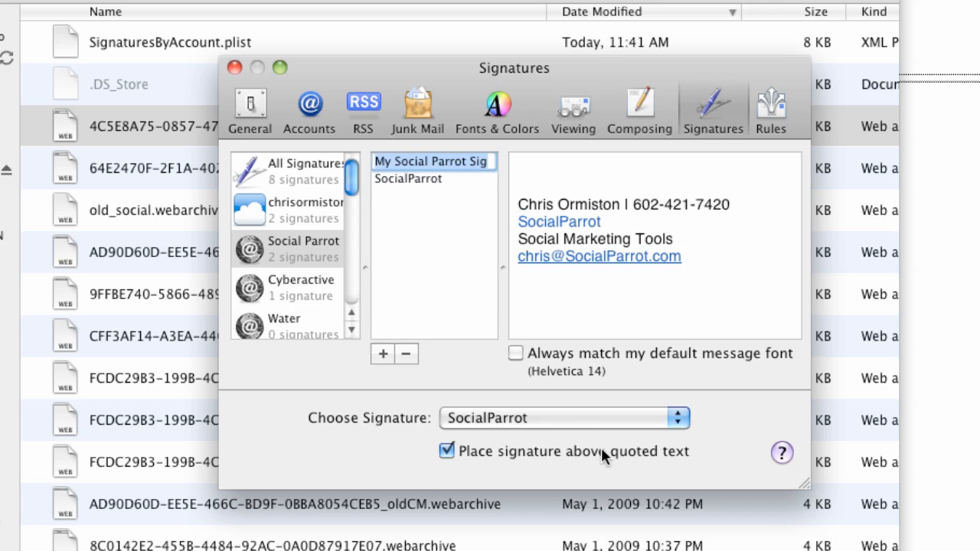
pyautogui.click(564, 418)
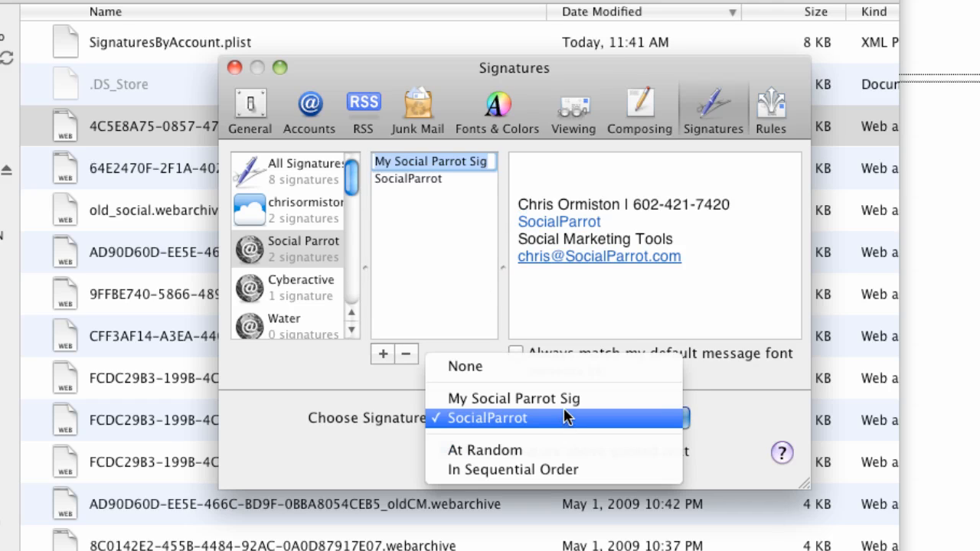
pyautogui.click(561, 399)
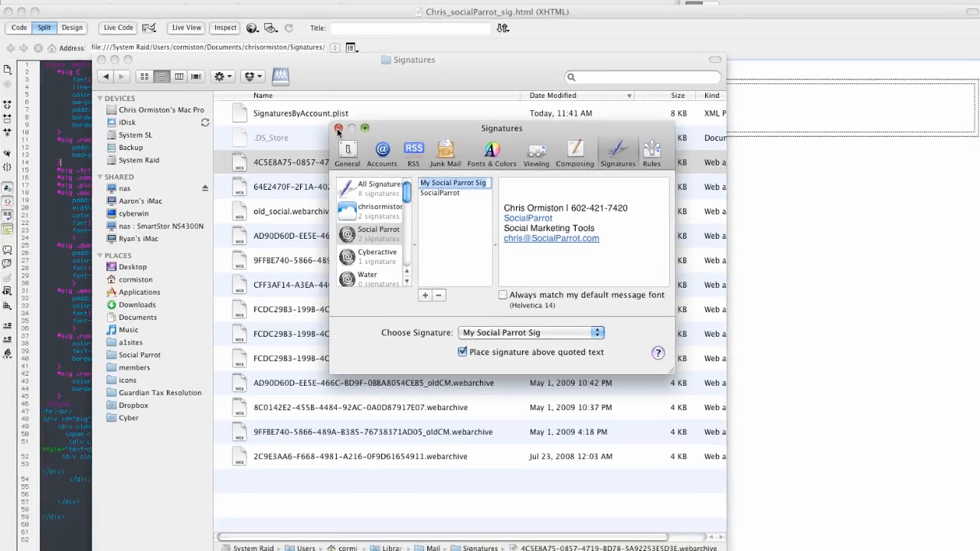
pyautogui.click(337, 130)
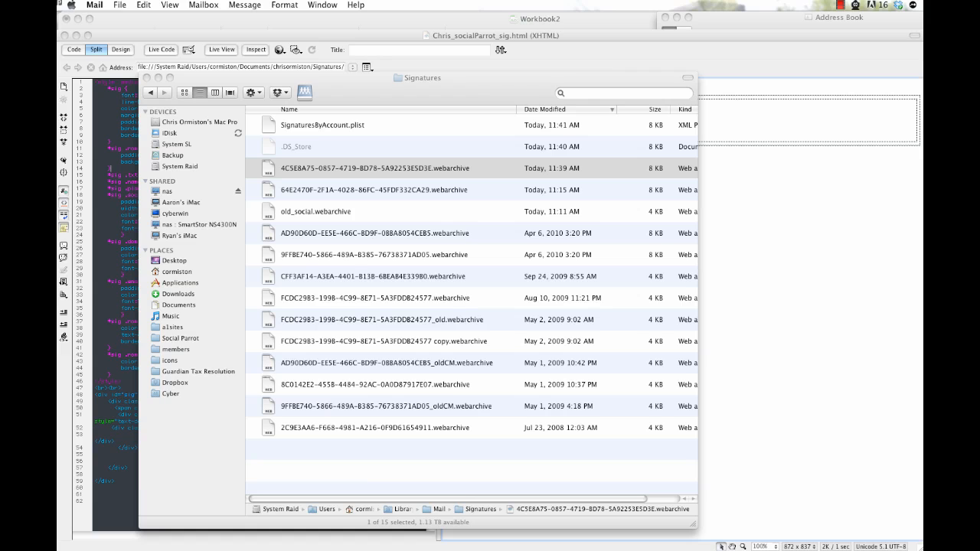
# Start a new message to check the signature, move it aside and select the demo email in the Social Parrot inbox
pyautogui.moveTo(685, 140); pyautogui.dragTo(285, 160)
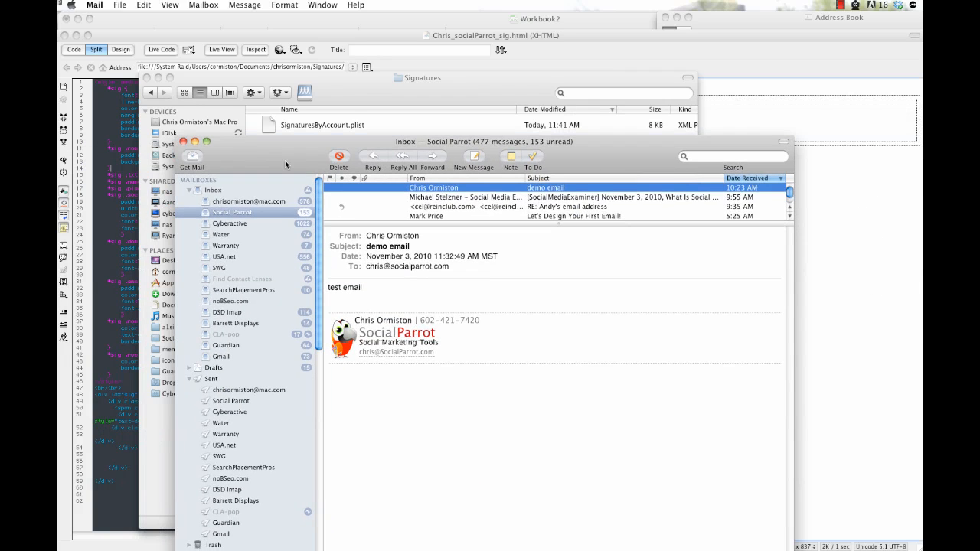
pyautogui.click(471, 159)
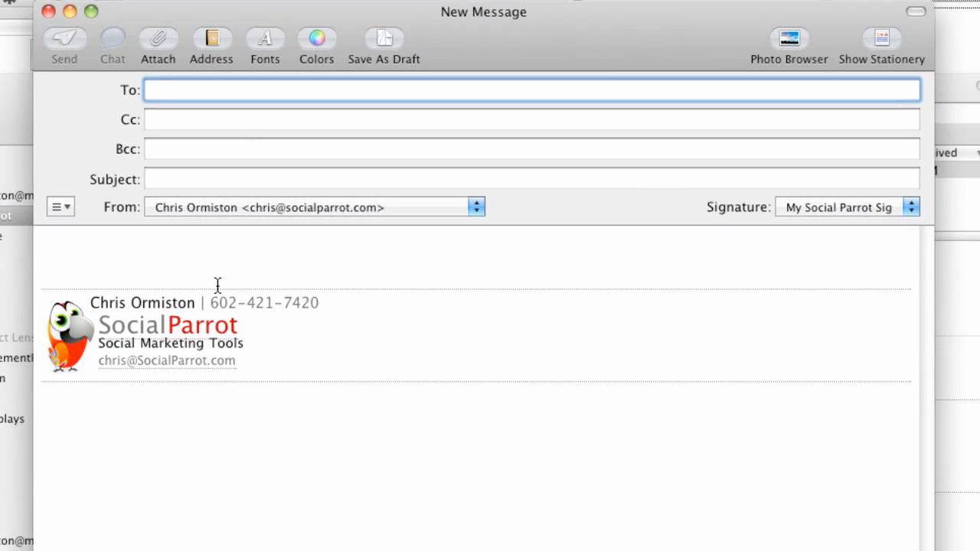
pyautogui.click(214, 261)
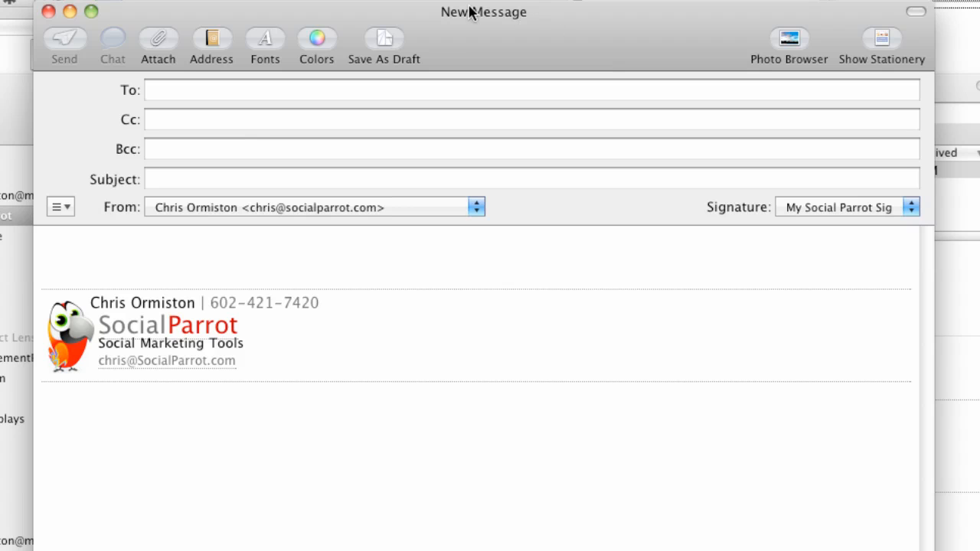
pyautogui.moveTo(470, 12); pyautogui.dragTo(979, 65)
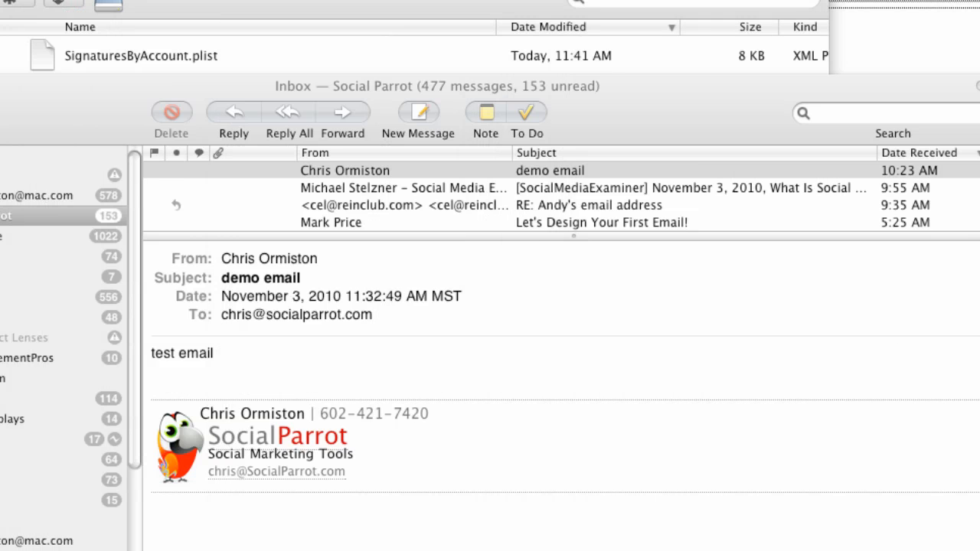
pyautogui.click(529, 173)
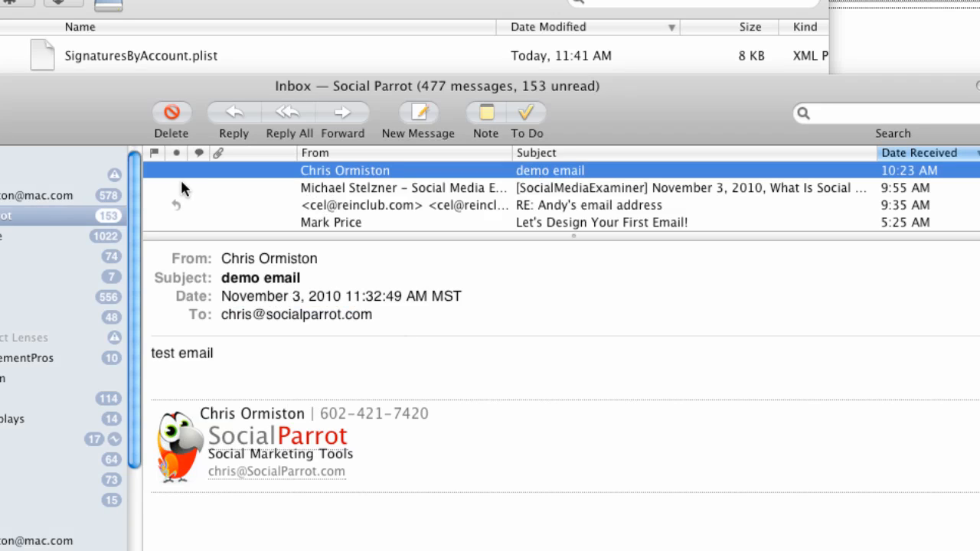